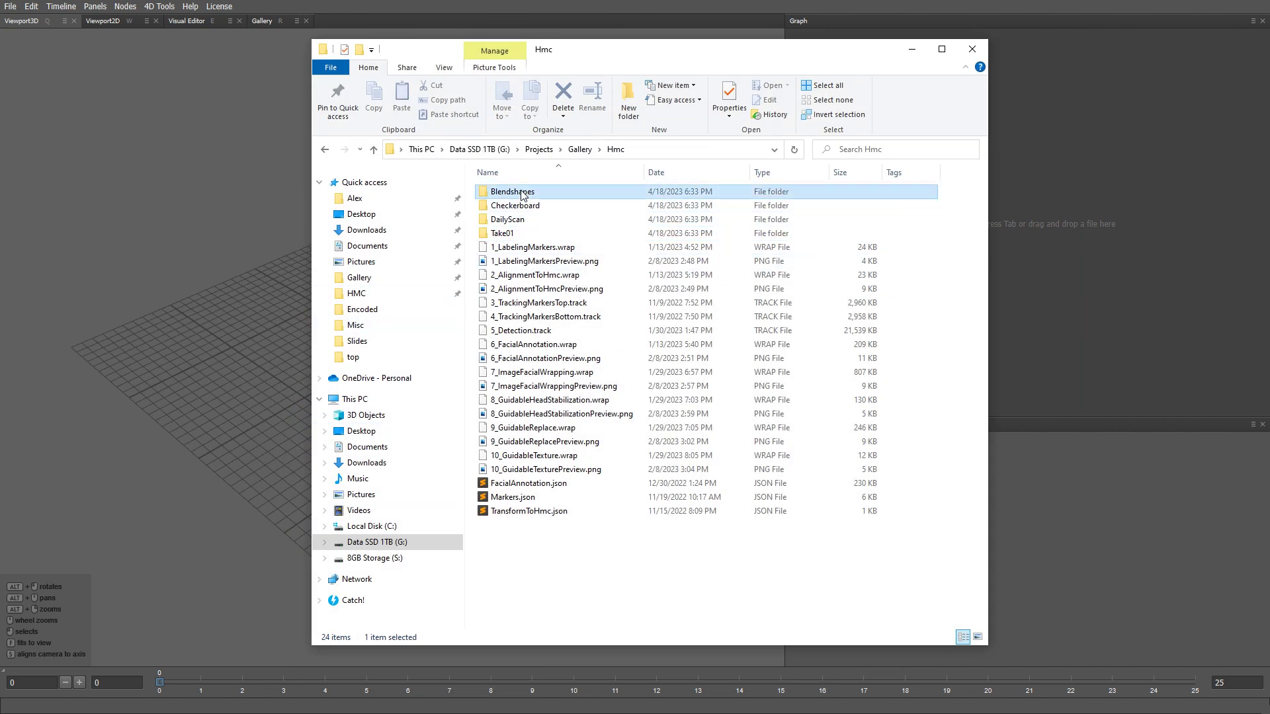
Step: Load NeutralL1.obj from the Blendshapes folder as a single mesh and zoom in on the head
double_click(522, 194)
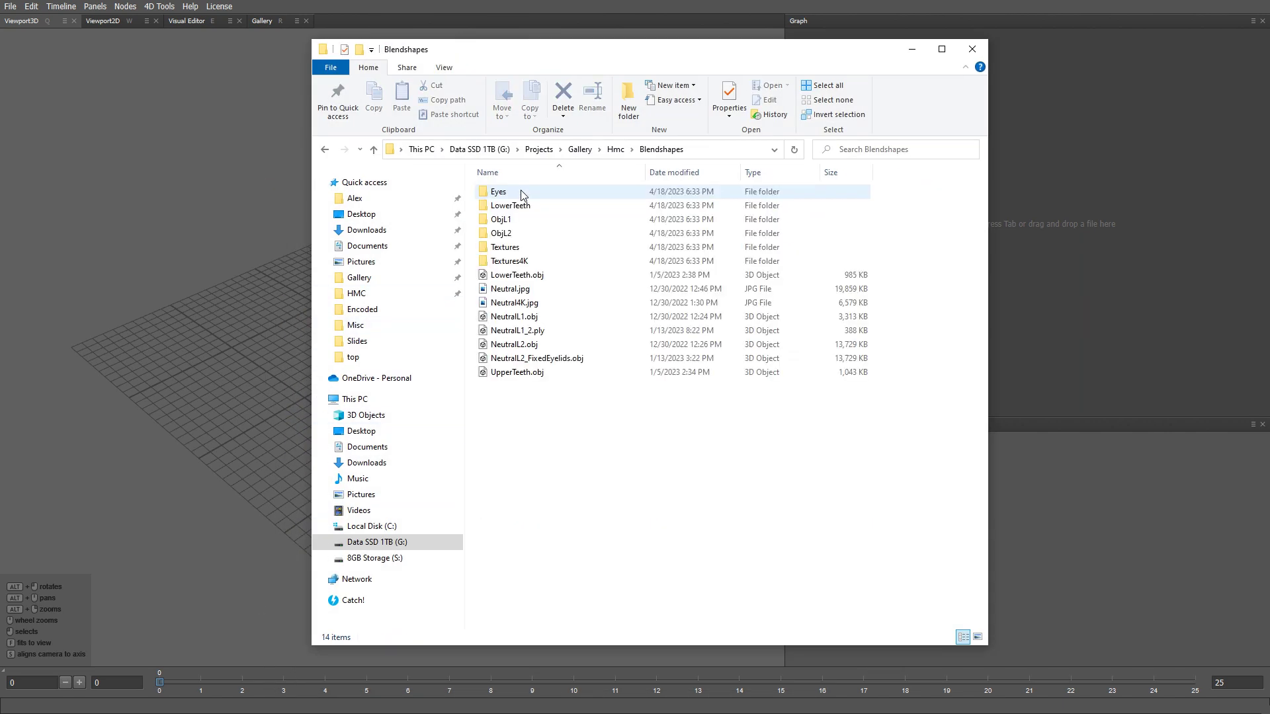
drag(514, 317, 1022, 171)
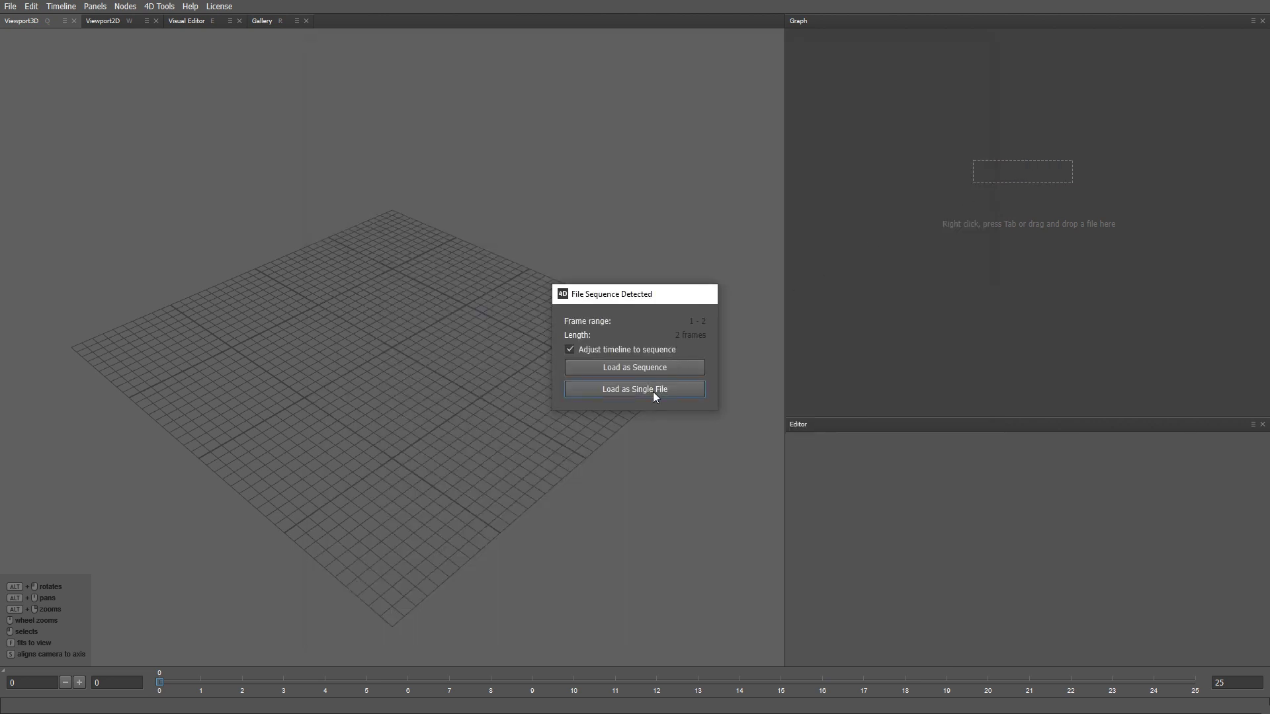
click(654, 390)
alt+drag(471, 328, 434, 322)
alt+right_drag(433, 316, 488, 392)
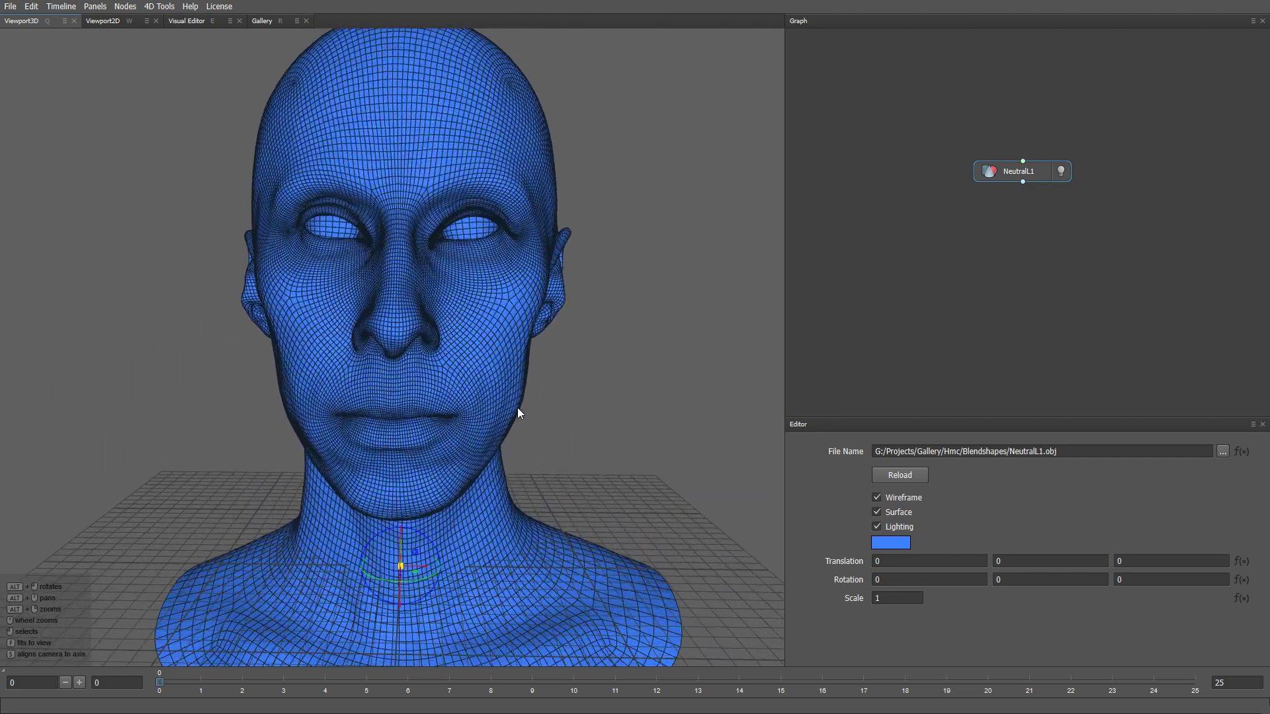
alt+drag(488, 392, 479, 395)
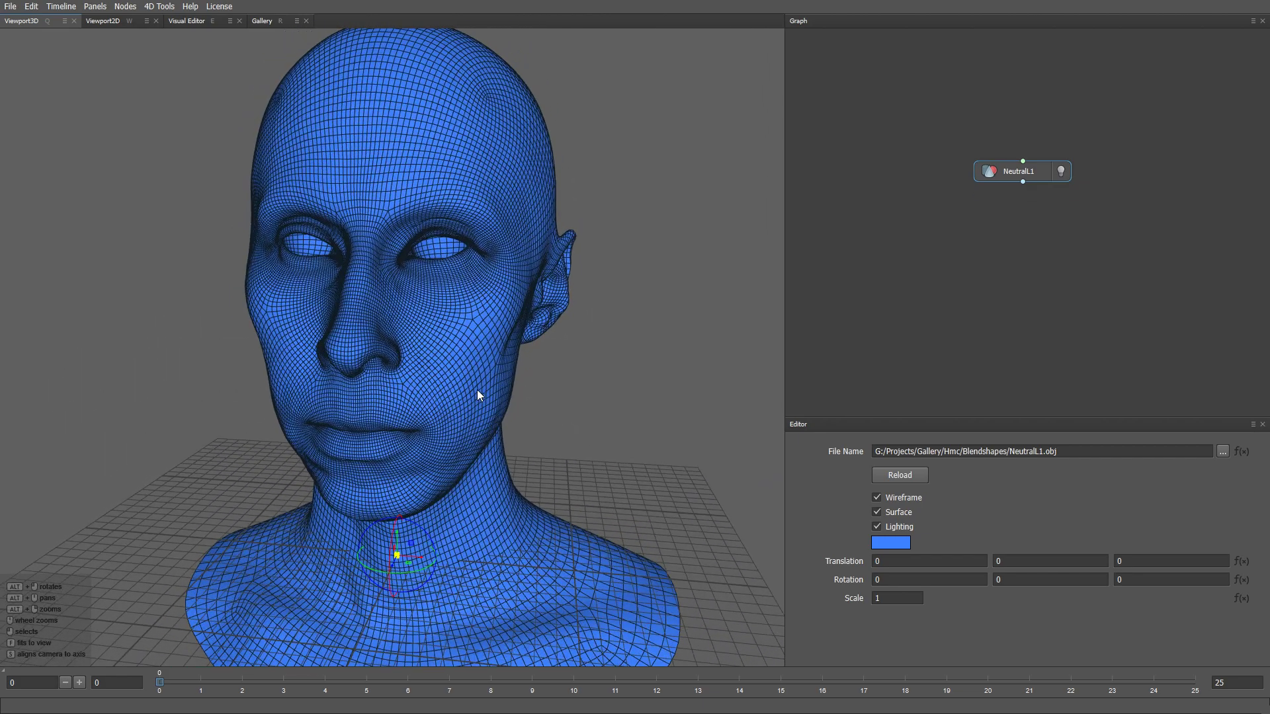
Step: Load Frame0000.ply from Hmc > Take01 > GuidableReplace as an animated PLY sequence
click(123, 710)
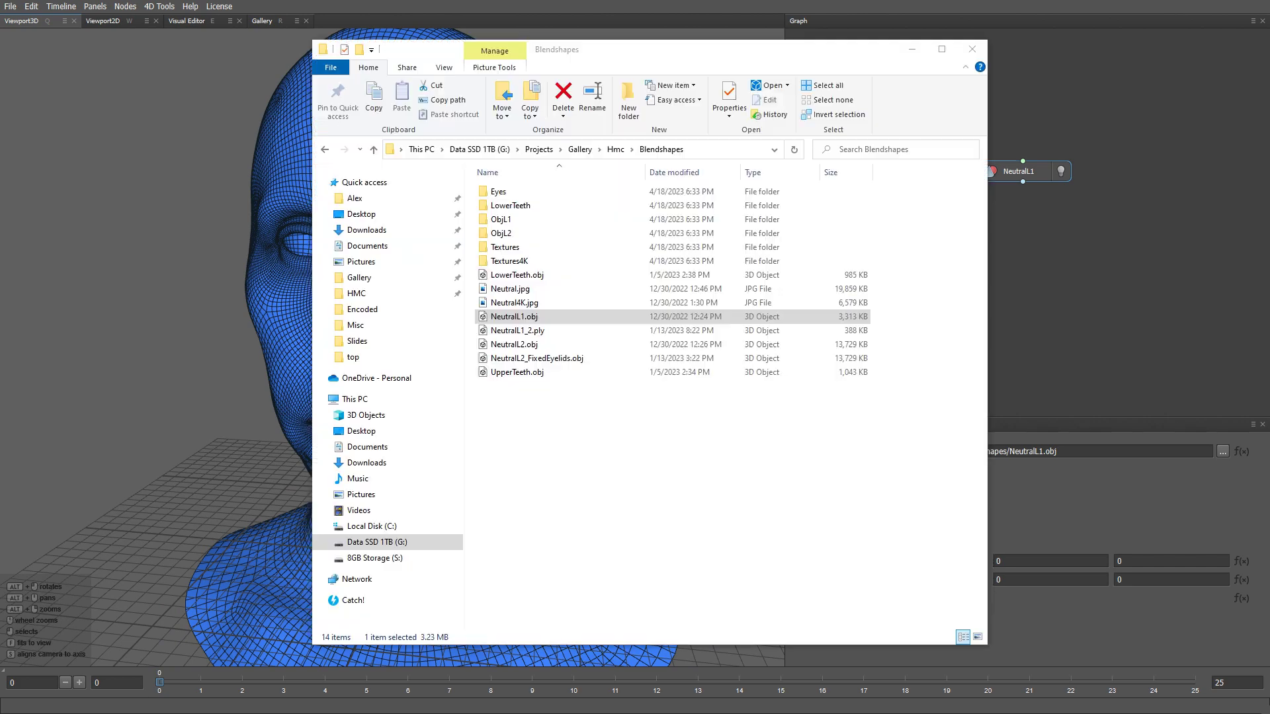
click(617, 151)
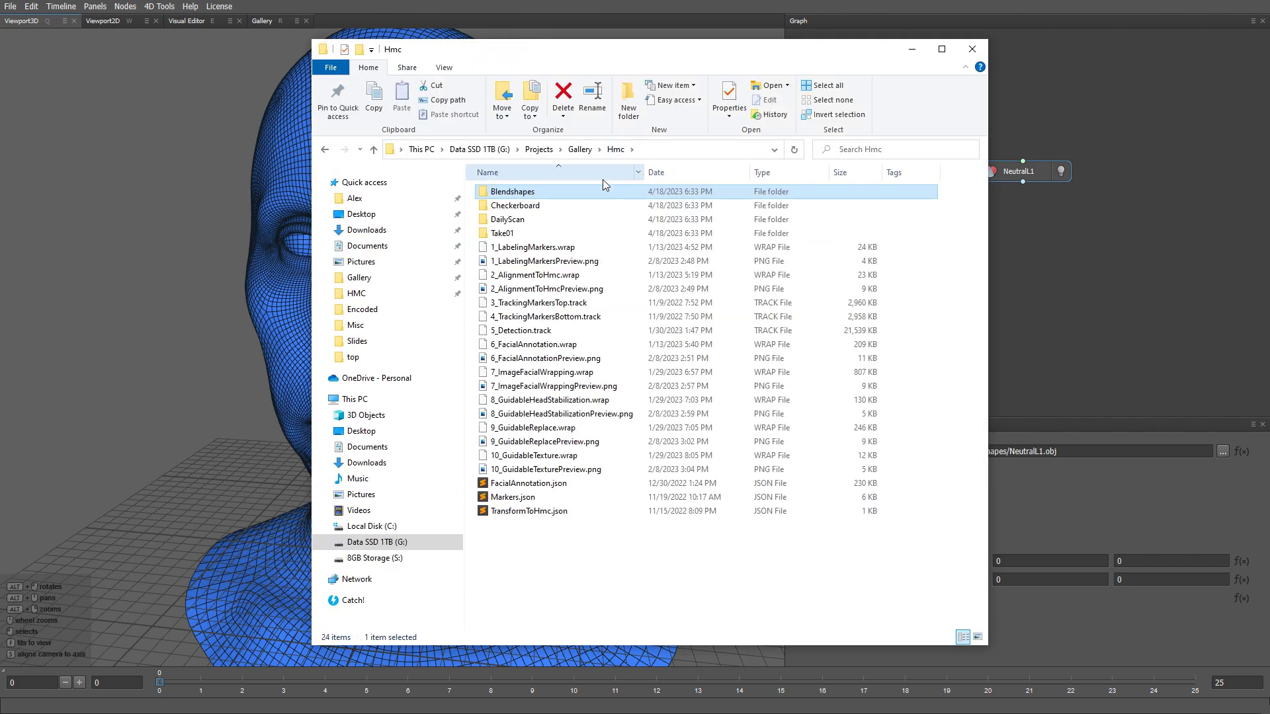
double_click(522, 235)
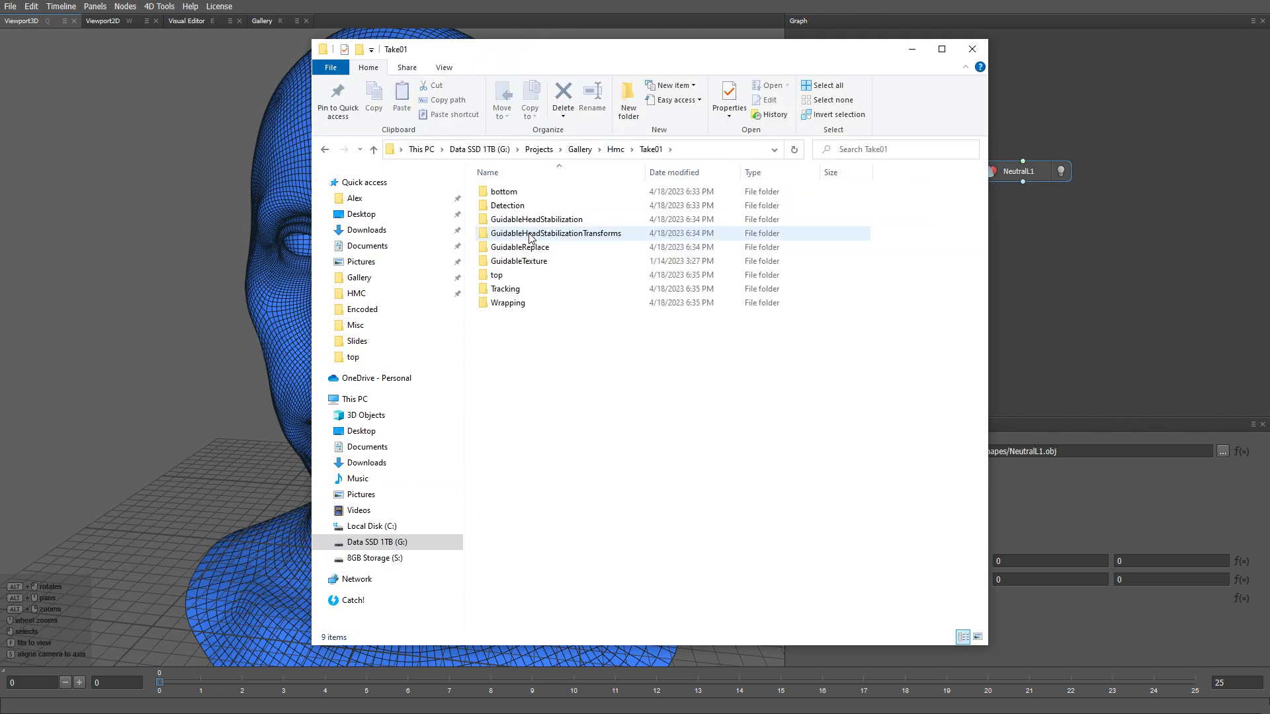
double_click(519, 247)
click(505, 192)
drag(506, 191, 1025, 226)
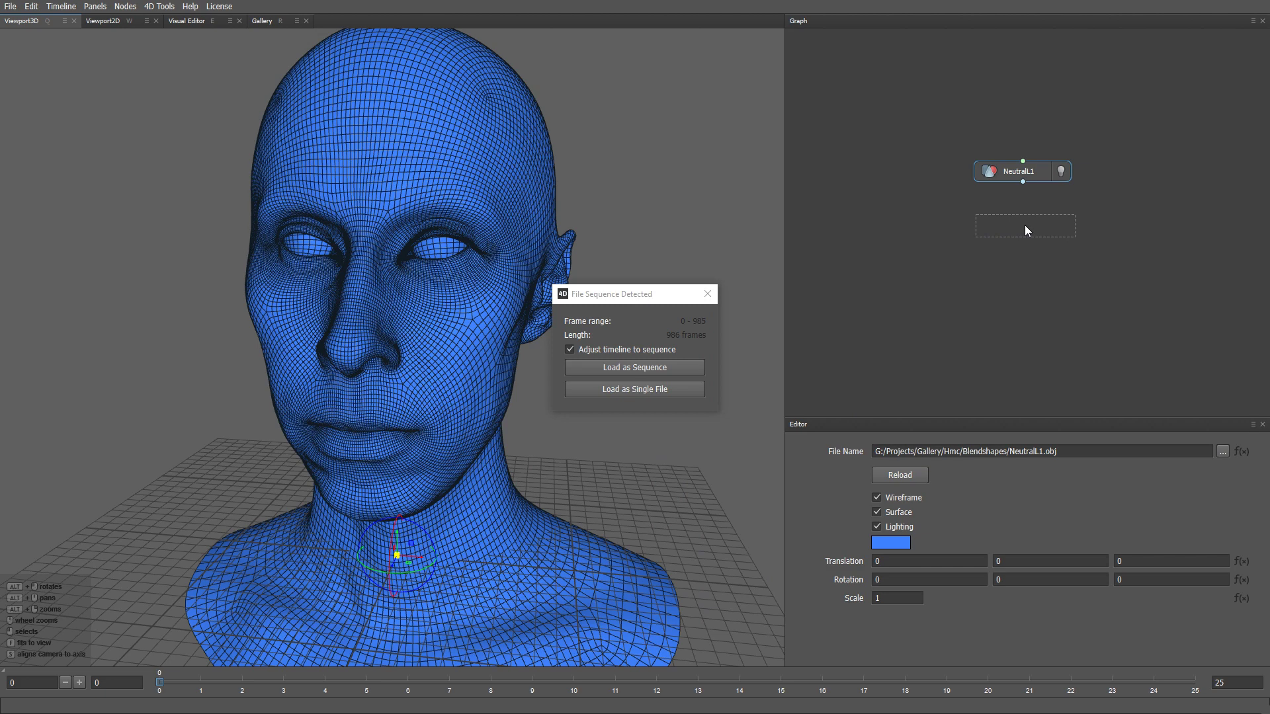
click(653, 369)
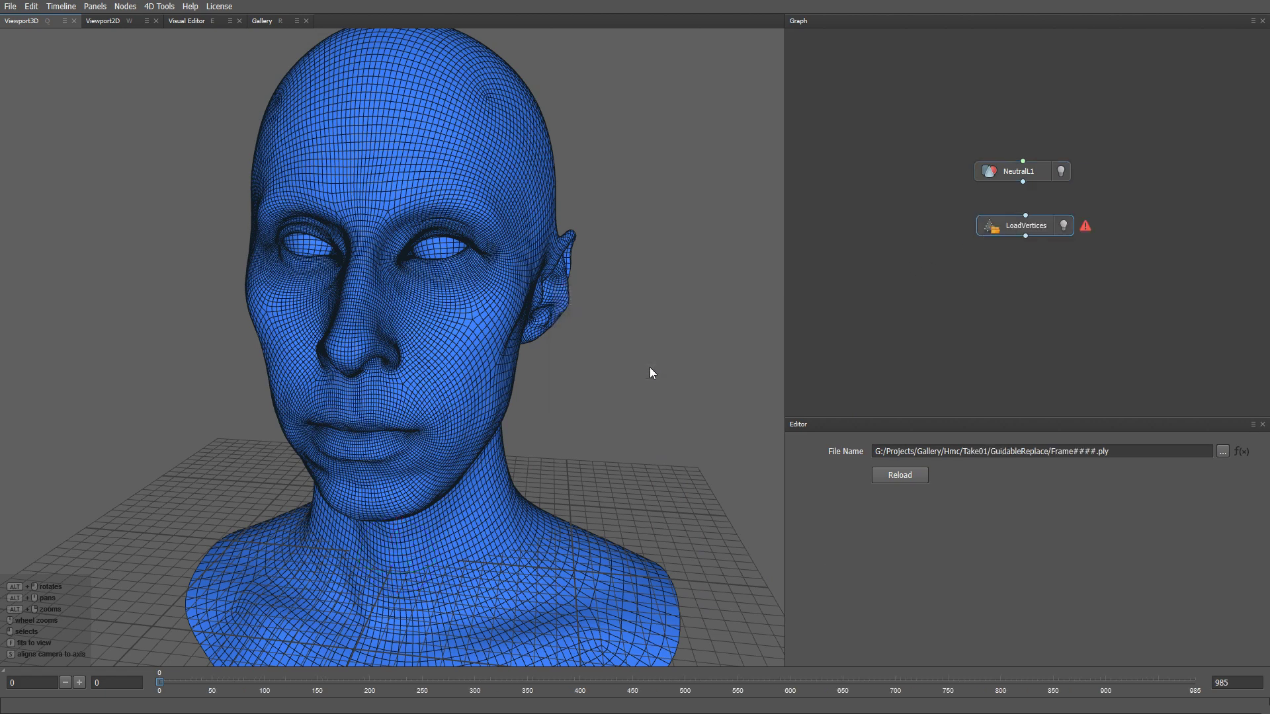
Step: Feed NeutralL1 into LoadVertices, display and scrub the animation, and turn off NeutralL1's wireframe
drag(1022, 181, 1025, 222)
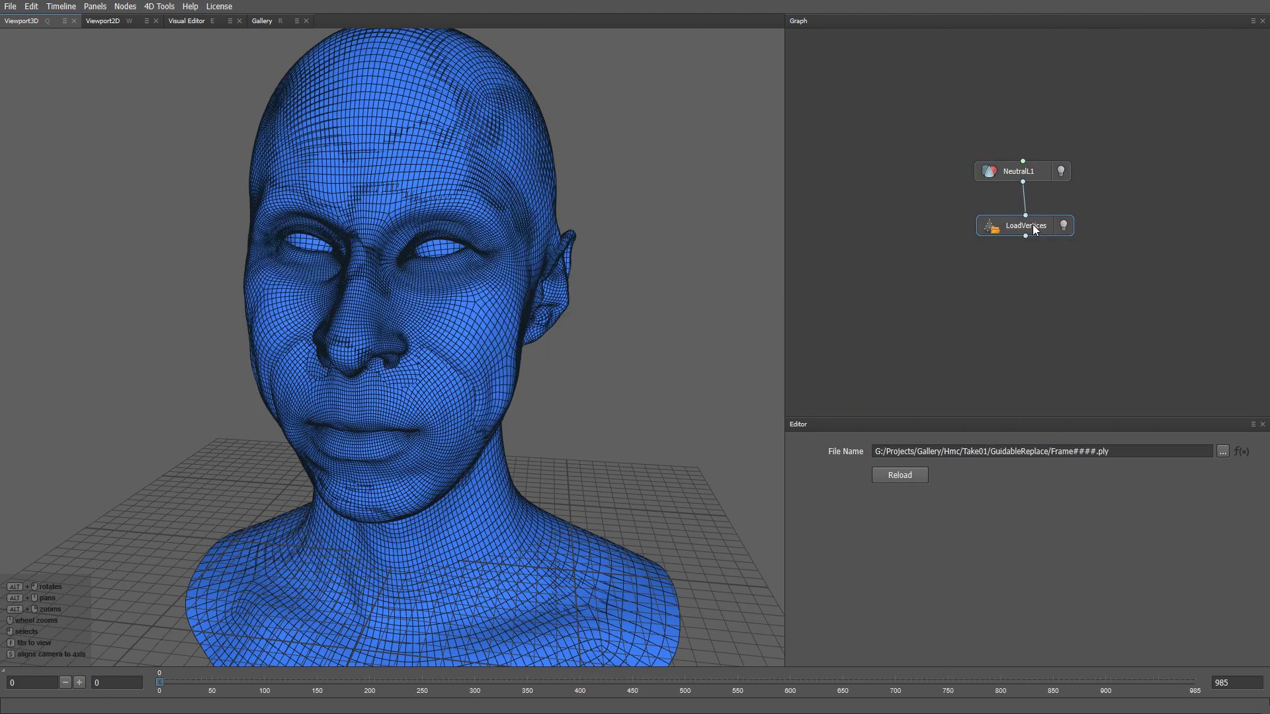
click(1062, 225)
drag(172, 685, 792, 681)
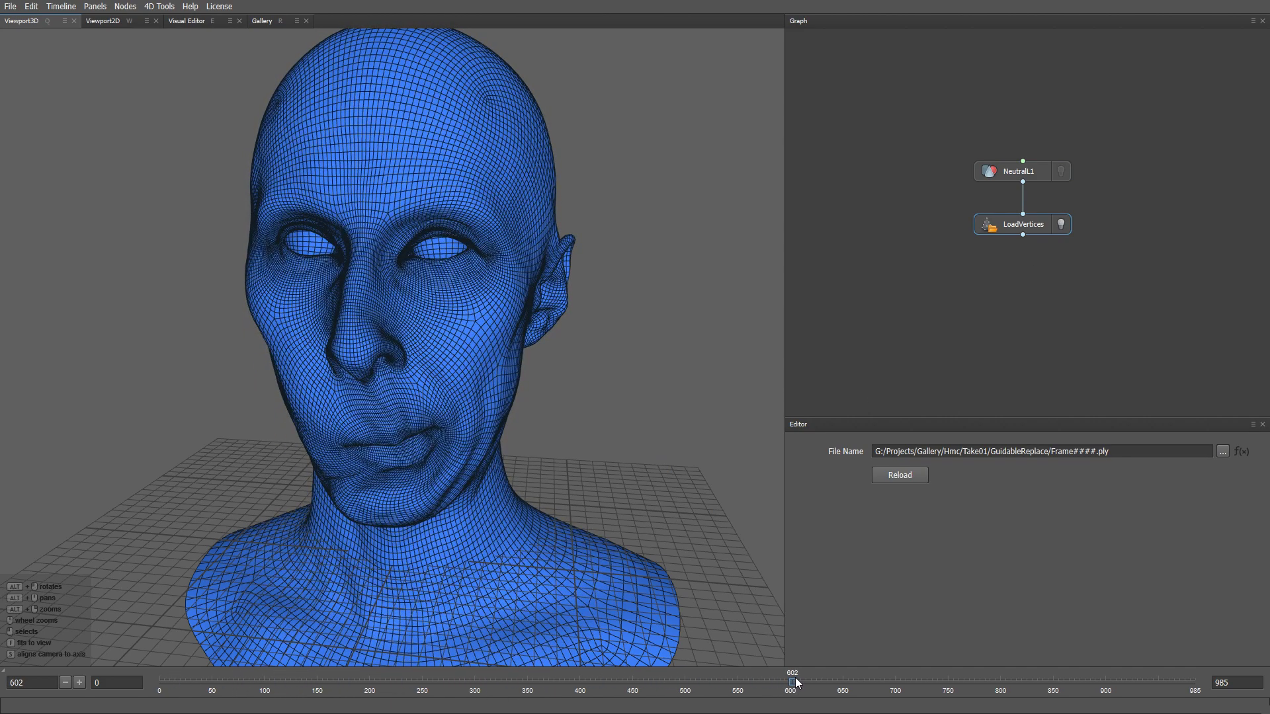
click(1017, 174)
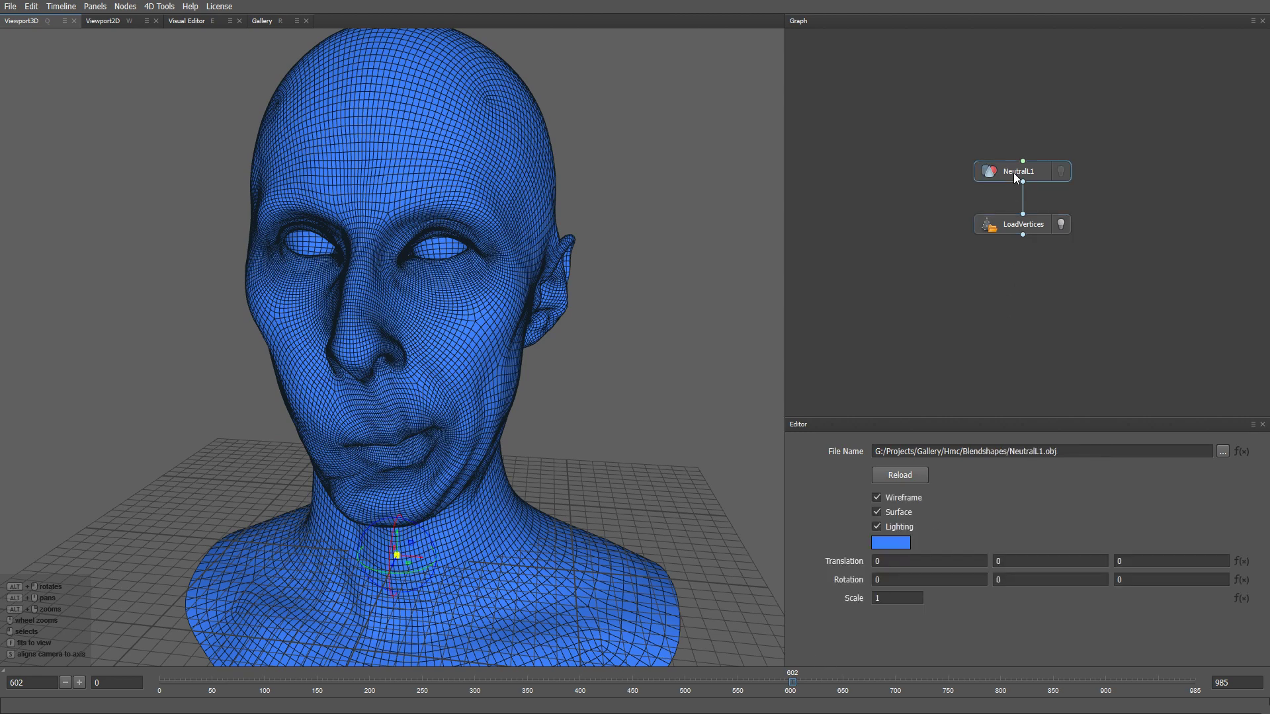
click(877, 497)
Step: Orbit the solid head to a frontal view, then return to the GuidableReplace Explorer window
mouse_move(516, 415)
alt+mouse_down()
mouse_move(499, 410)
mouse_move(518, 395)
mouse_move(543, 434)
mouse_move(625, 414)
mouse_move(525, 418)
mouse_move(557, 429)
mouse_move(510, 410)
mouse_move(500, 421)
alt+mouse_up()
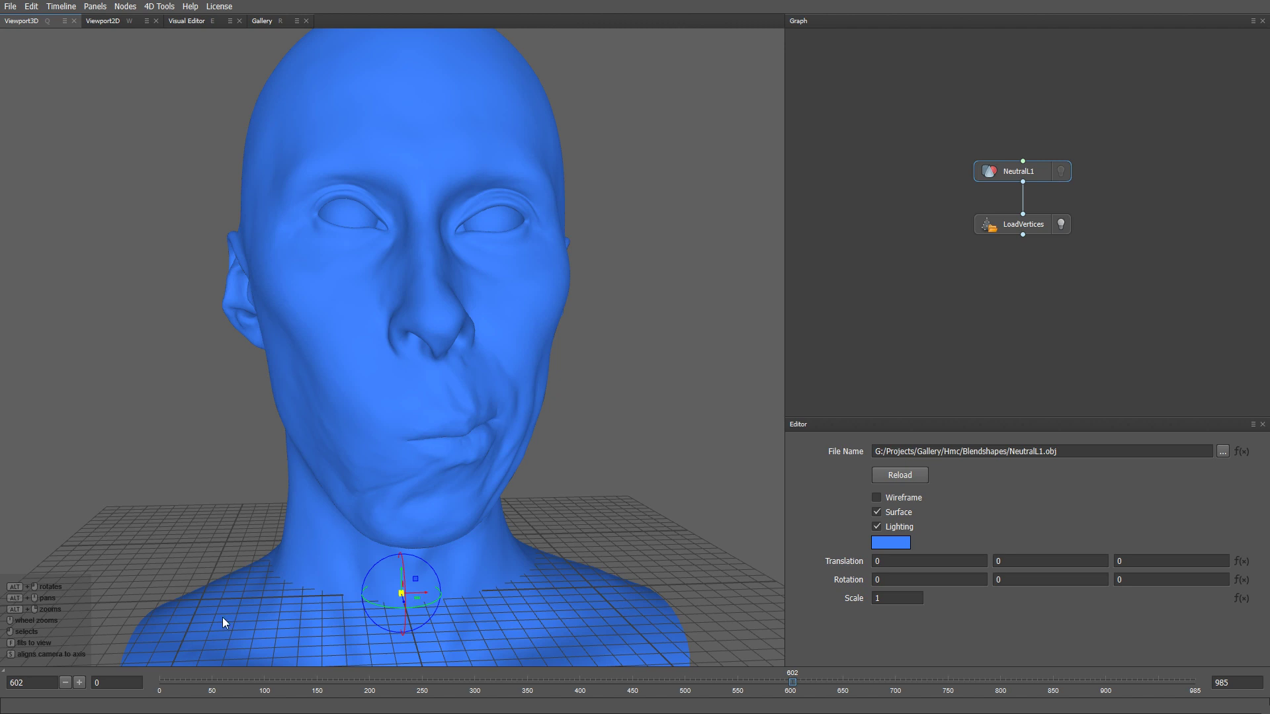
key(alt+Tab)
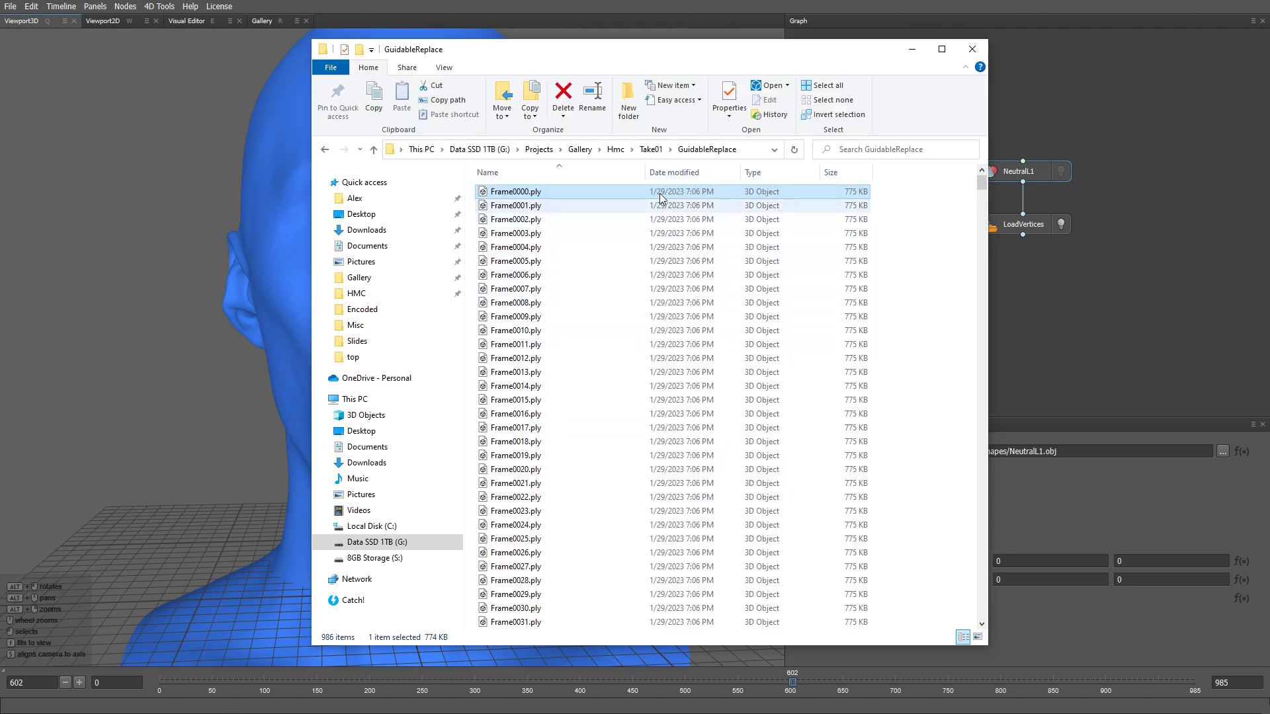
Step: Load all 46 FACS meshes from Hmc > Blendshapes > ObjL2 as a sequence and go to frame 1
click(623, 154)
double_click(541, 192)
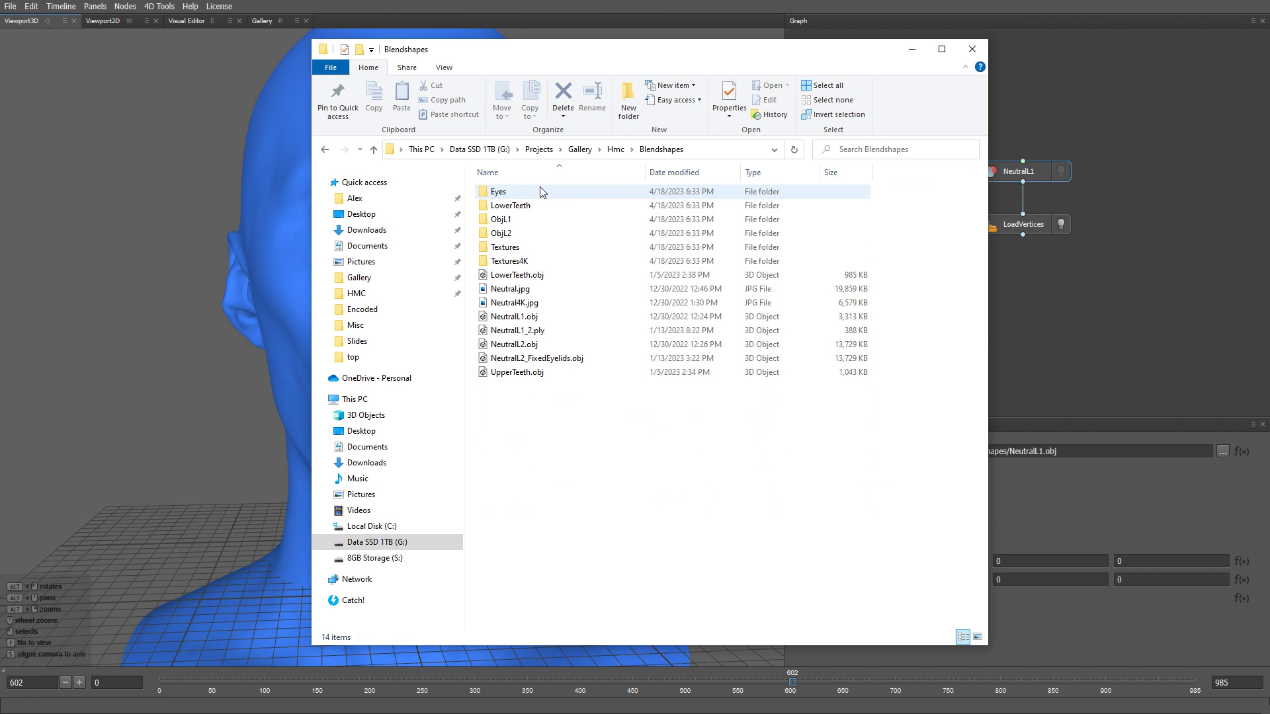
click(515, 222)
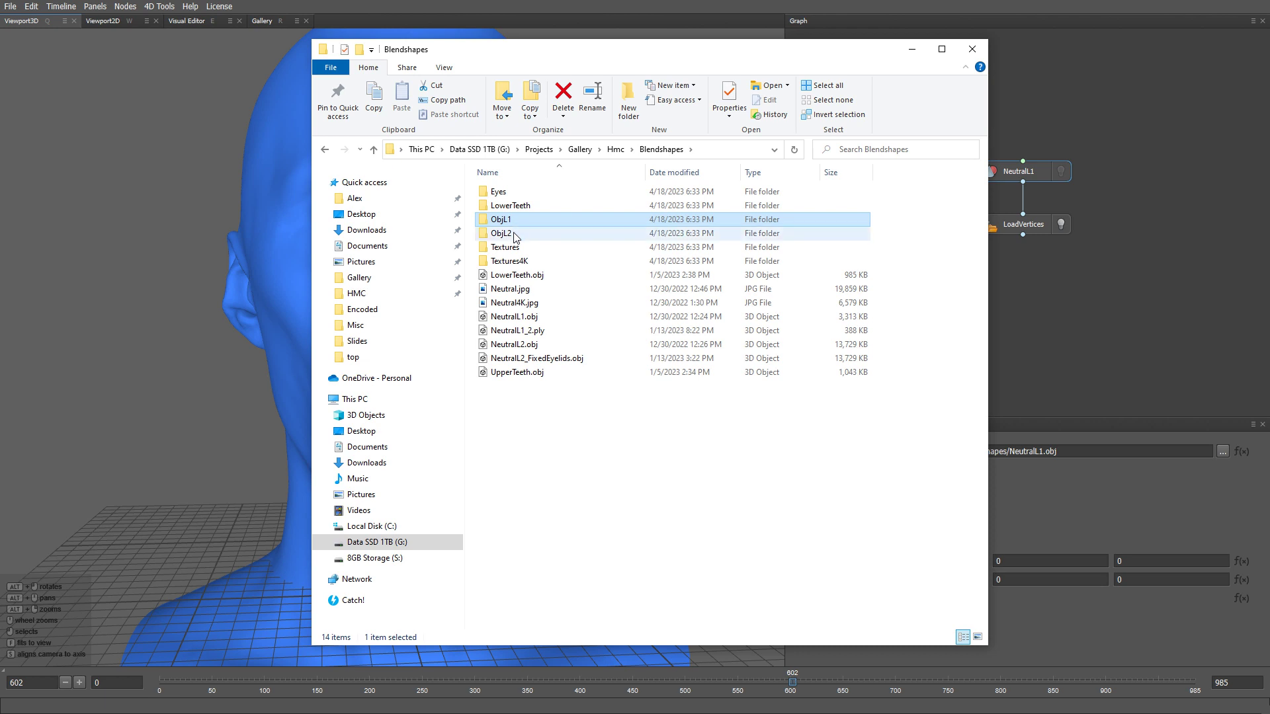
click(515, 234)
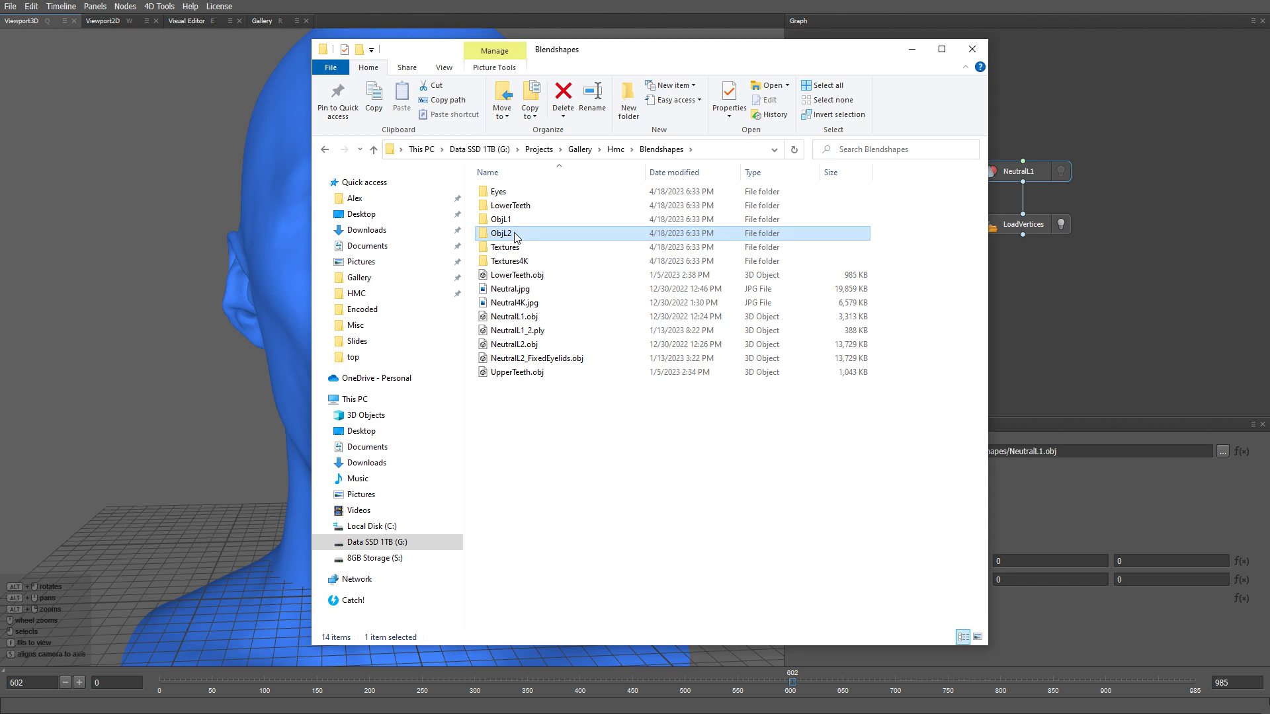
double_click(515, 235)
click(517, 213)
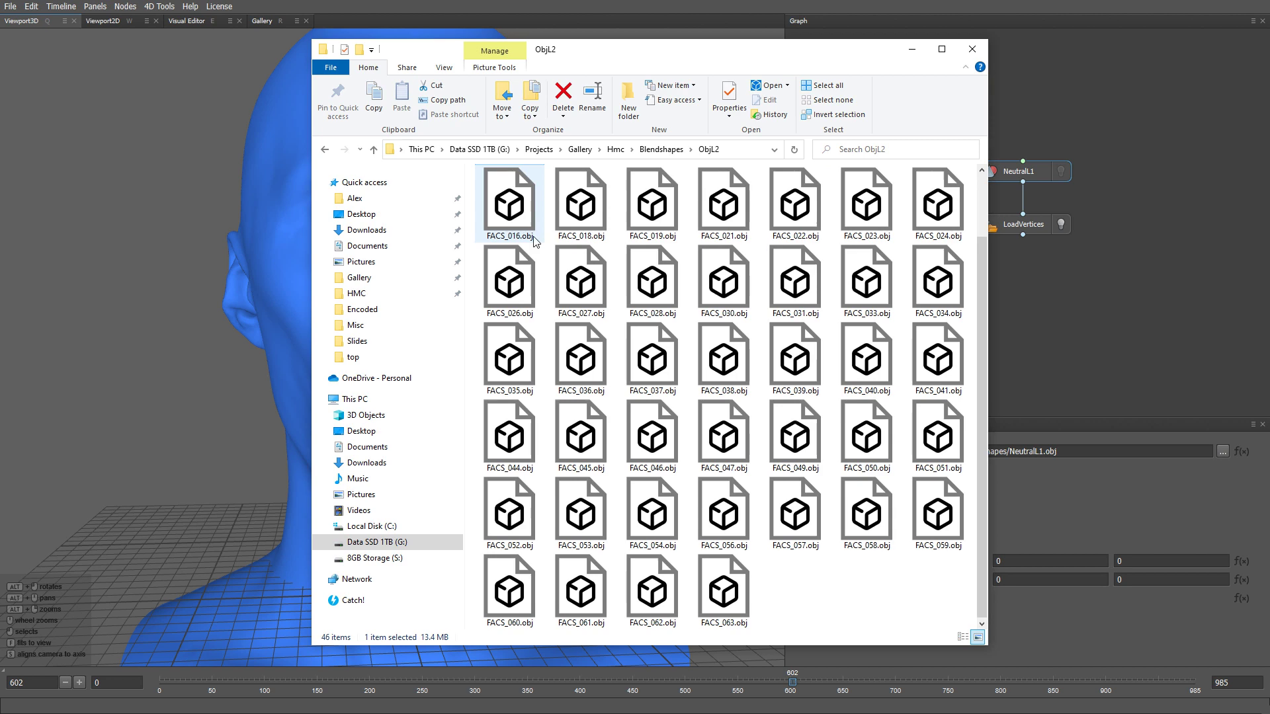
shift+click(723, 589)
drag(529, 229, 1143, 225)
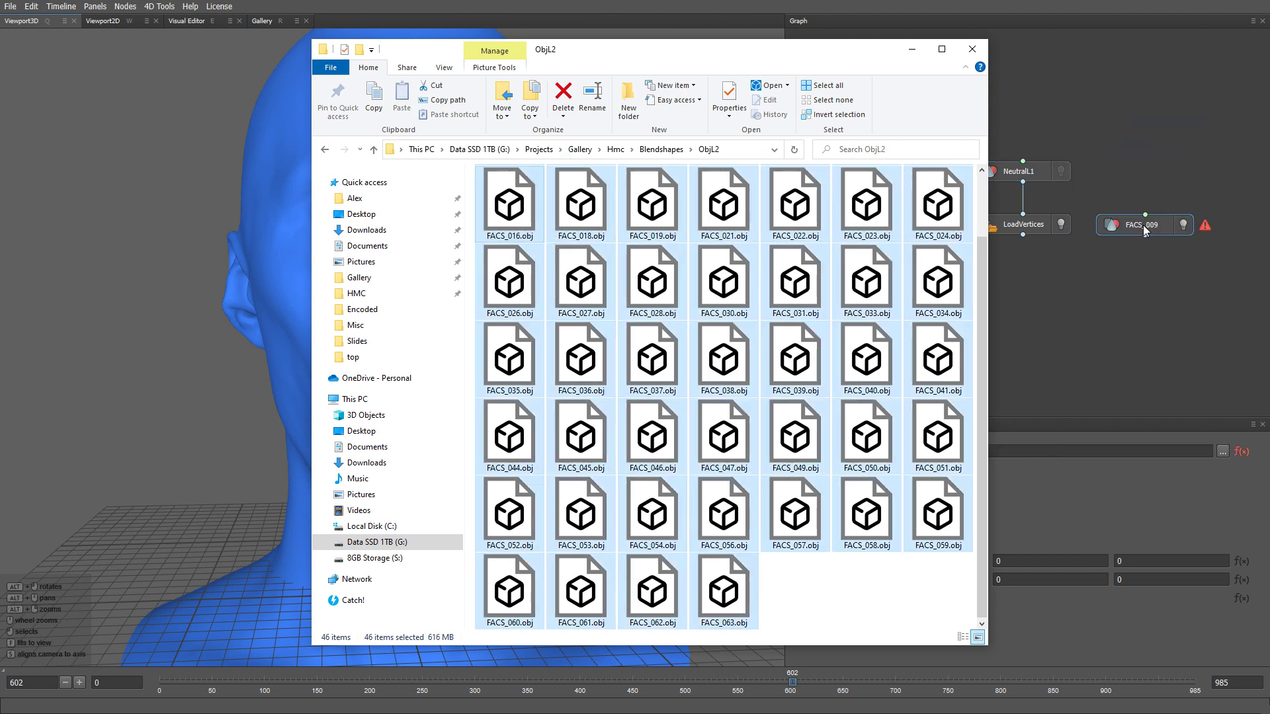
click(1142, 225)
click(157, 683)
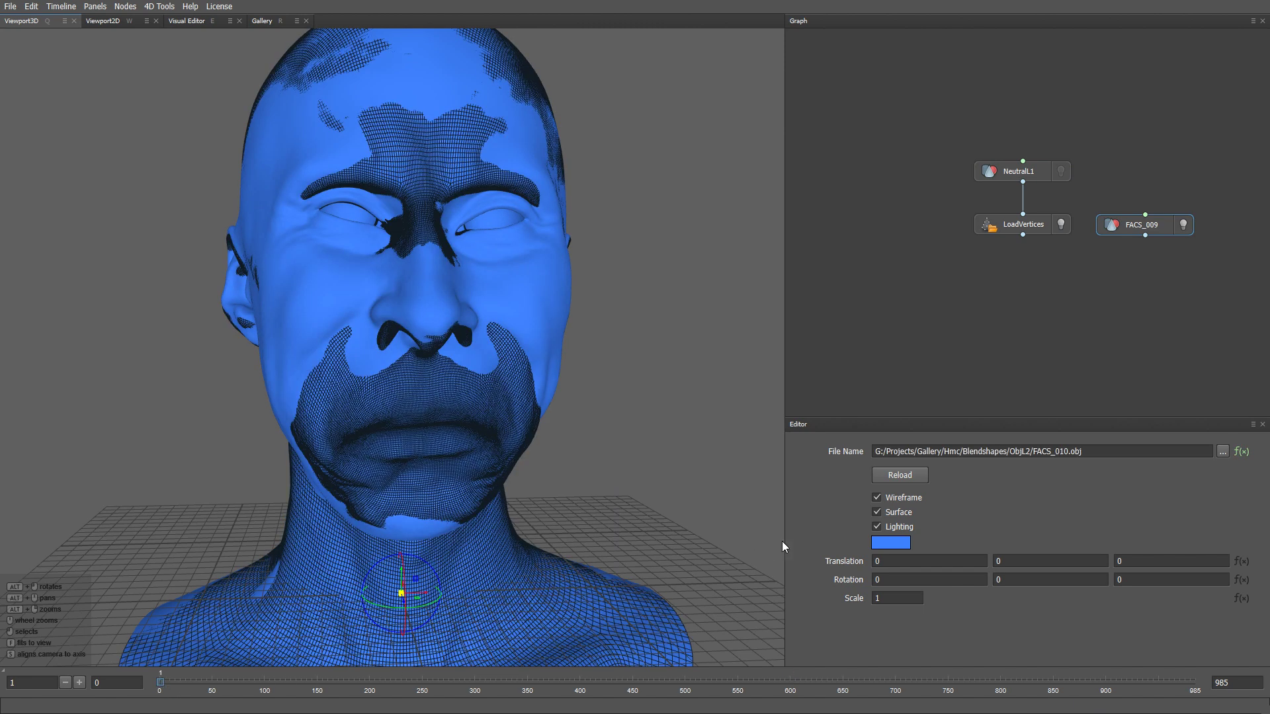
Step: Preview the FACS_009 shapes without wireframe, then delete the node and display LoadVertices
click(887, 497)
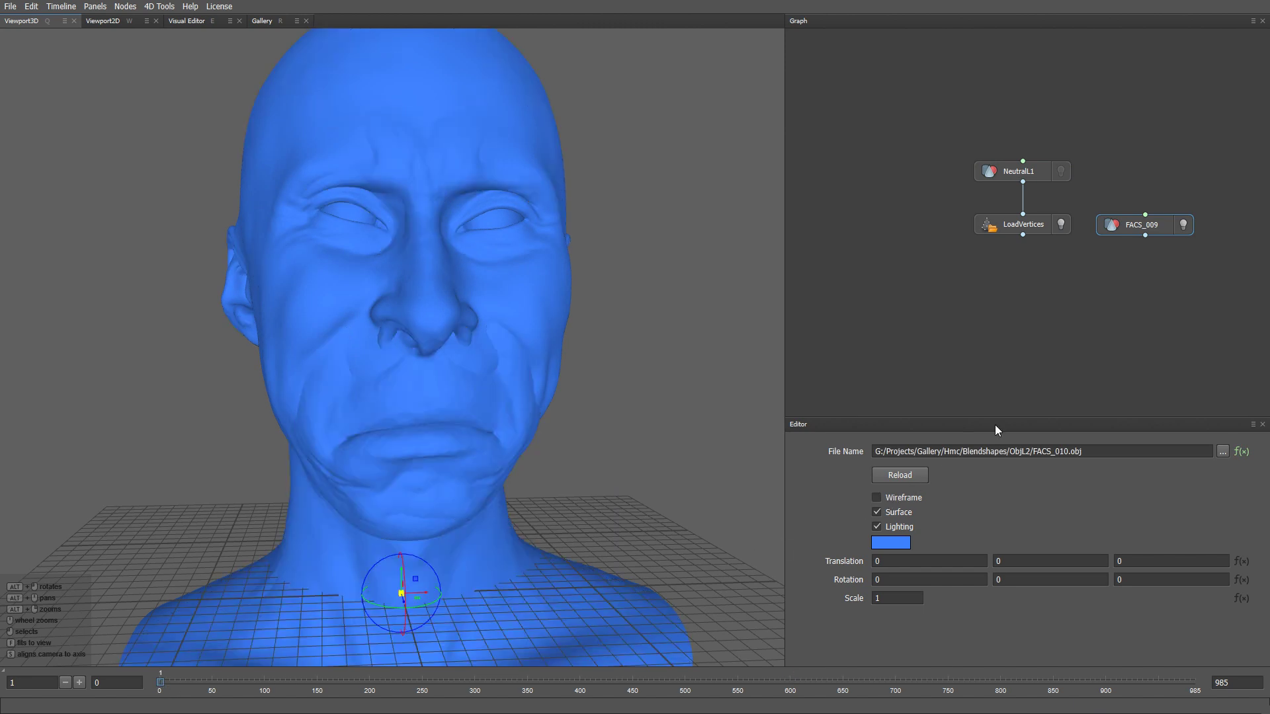
click(1183, 225)
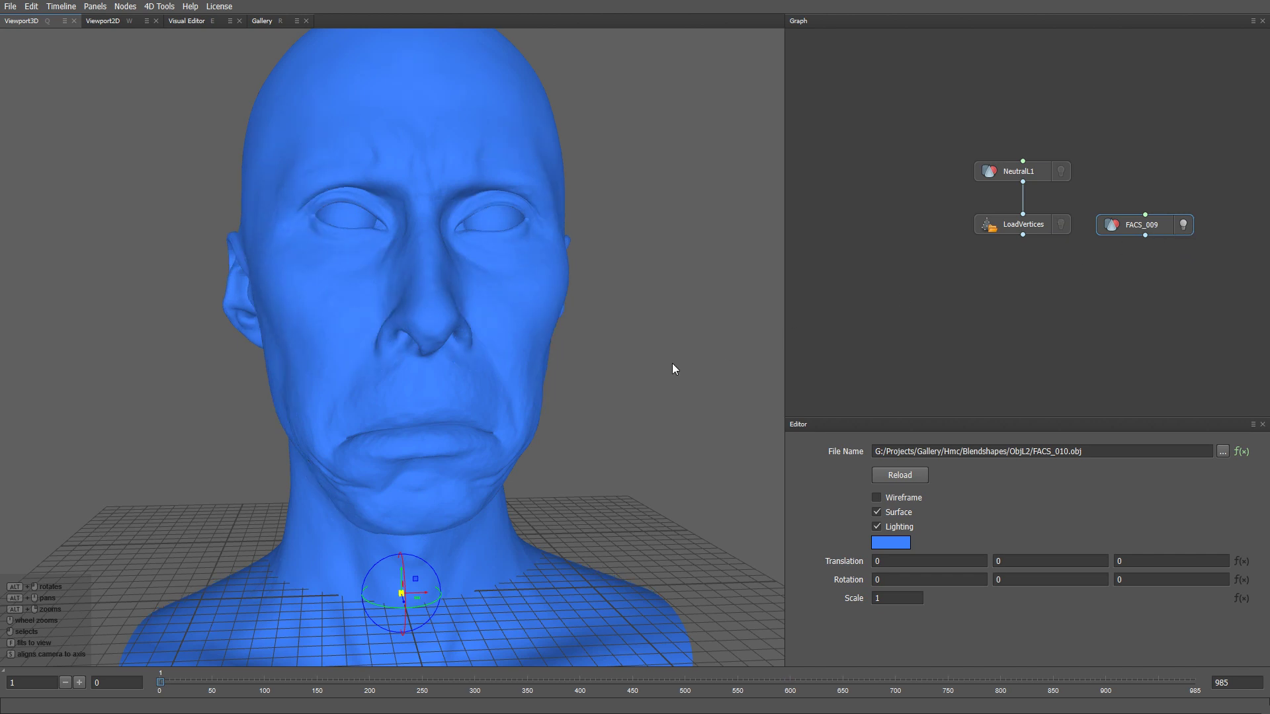
scroll(456, 423, up, 3)
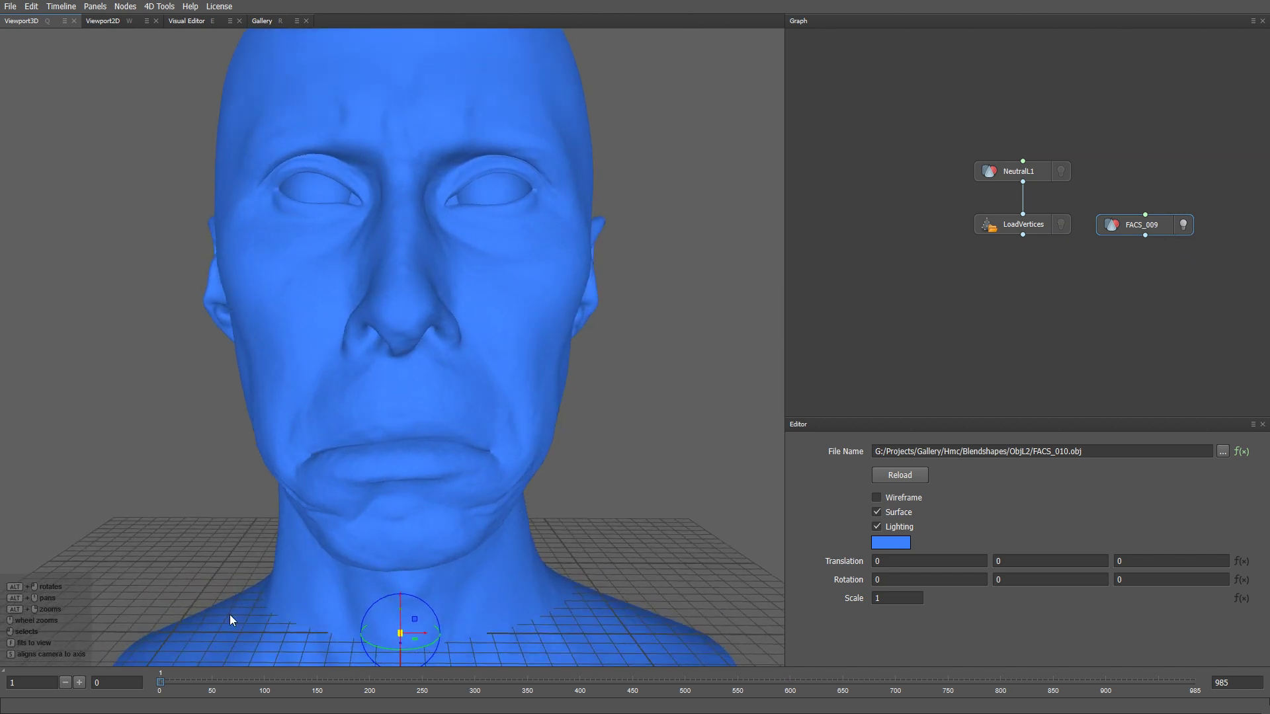
drag(165, 690, 194, 687)
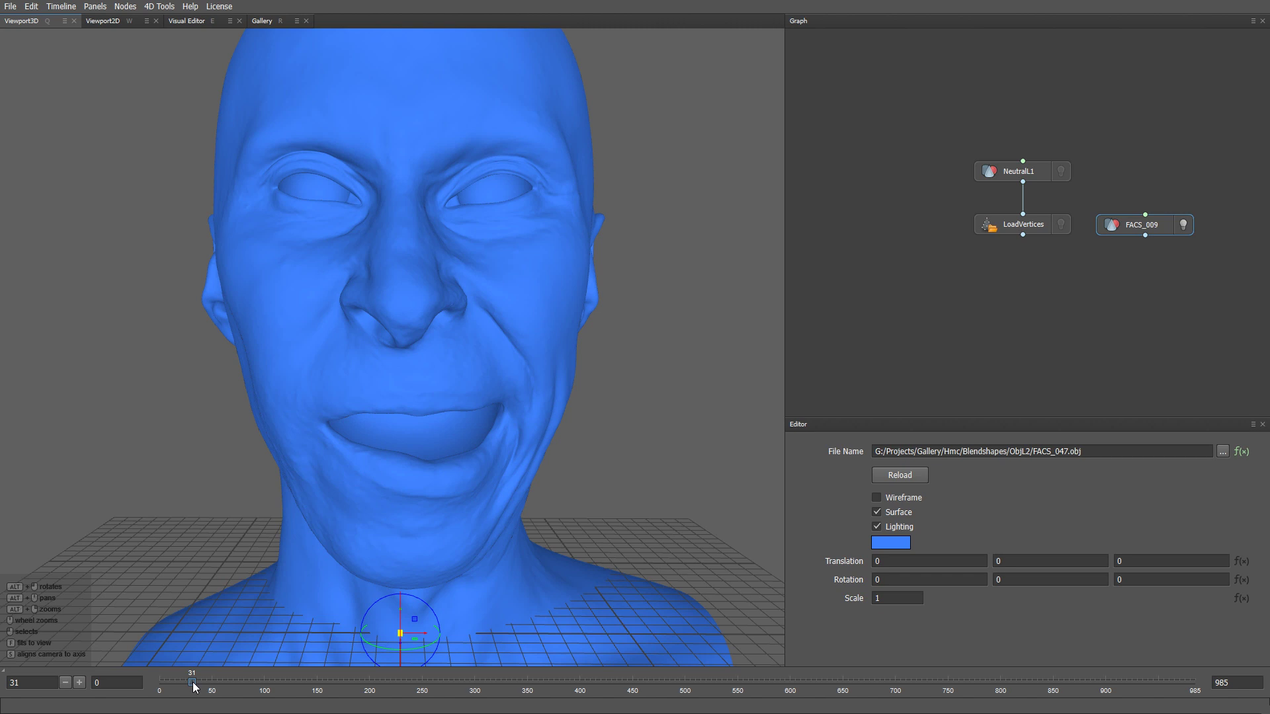
mouse_move(426, 526)
alt+mouse_down()
mouse_move(363, 527)
mouse_move(498, 527)
mouse_move(447, 536)
alt+mouse_up()
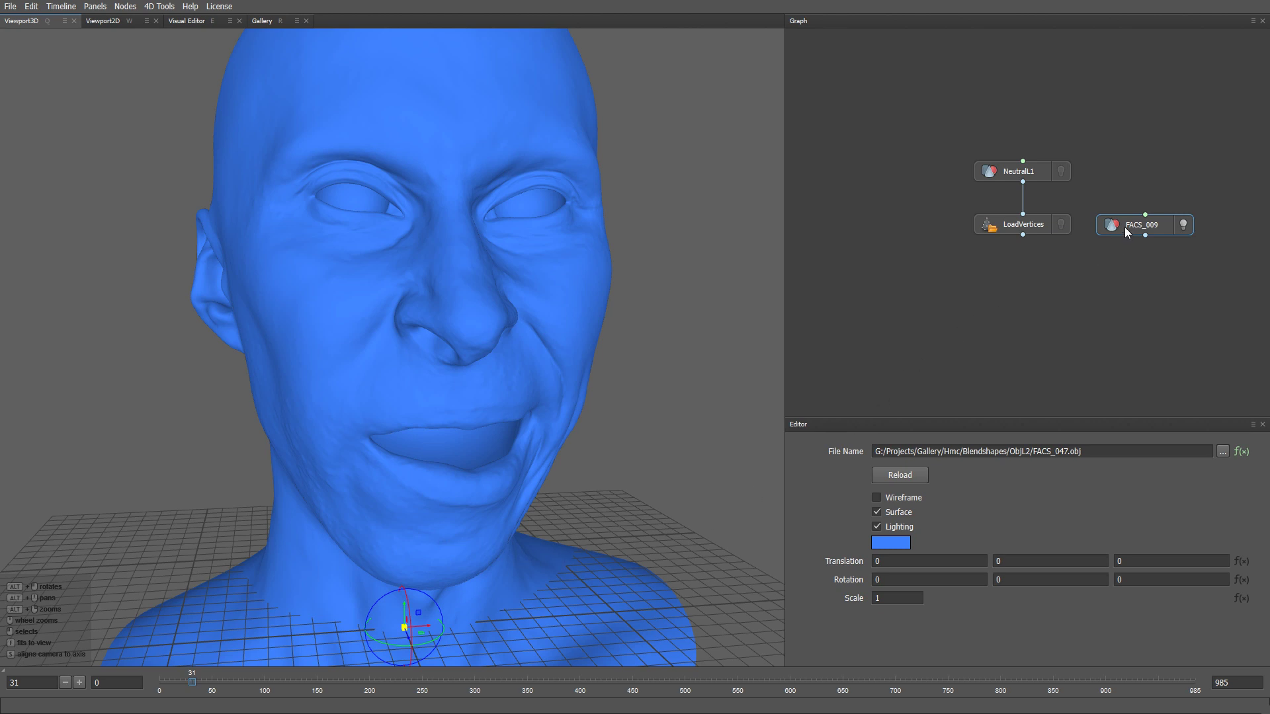
key(Delete)
click(1061, 225)
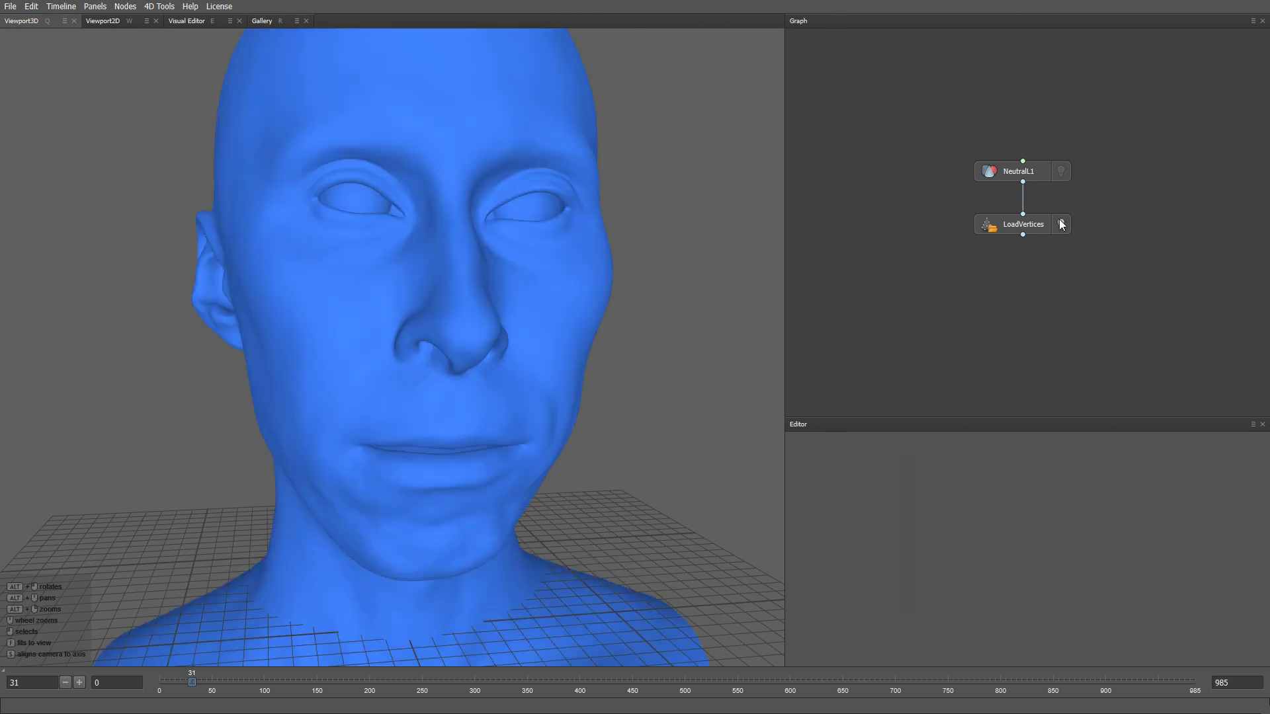
Step: Go to frame 597 and turn on the wireframe for NeutralL1
click(787, 681)
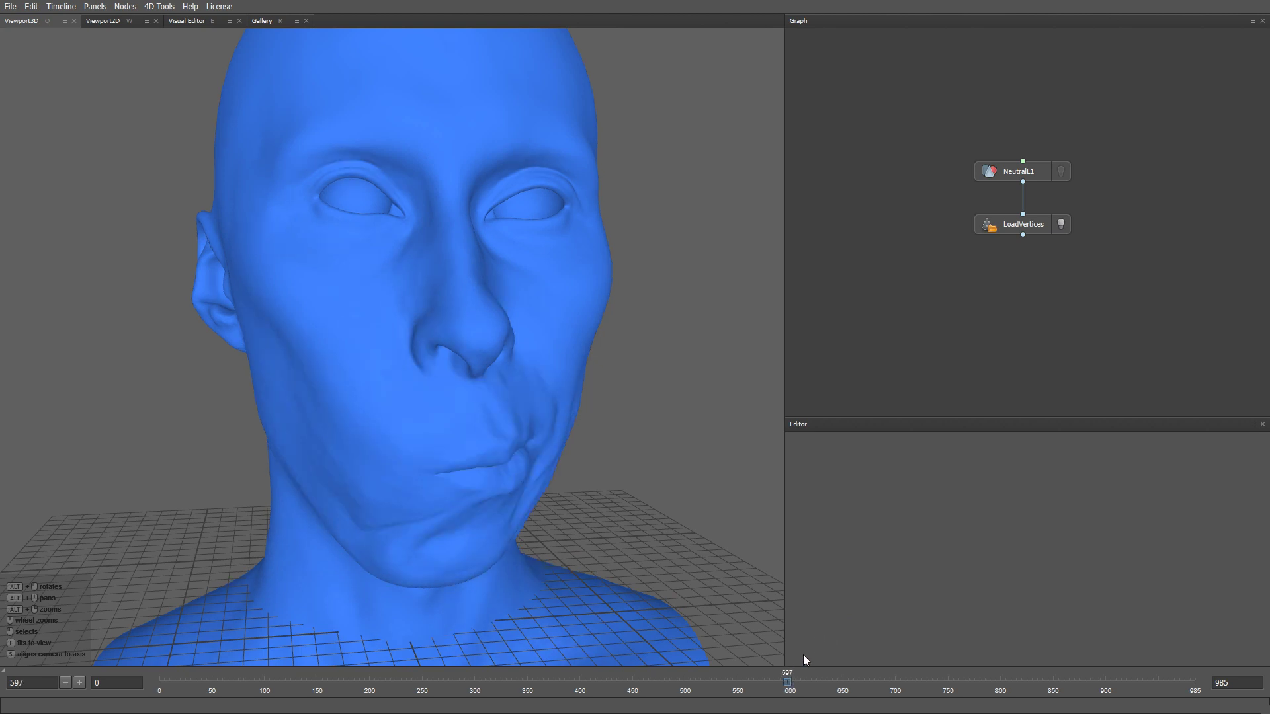
click(1039, 174)
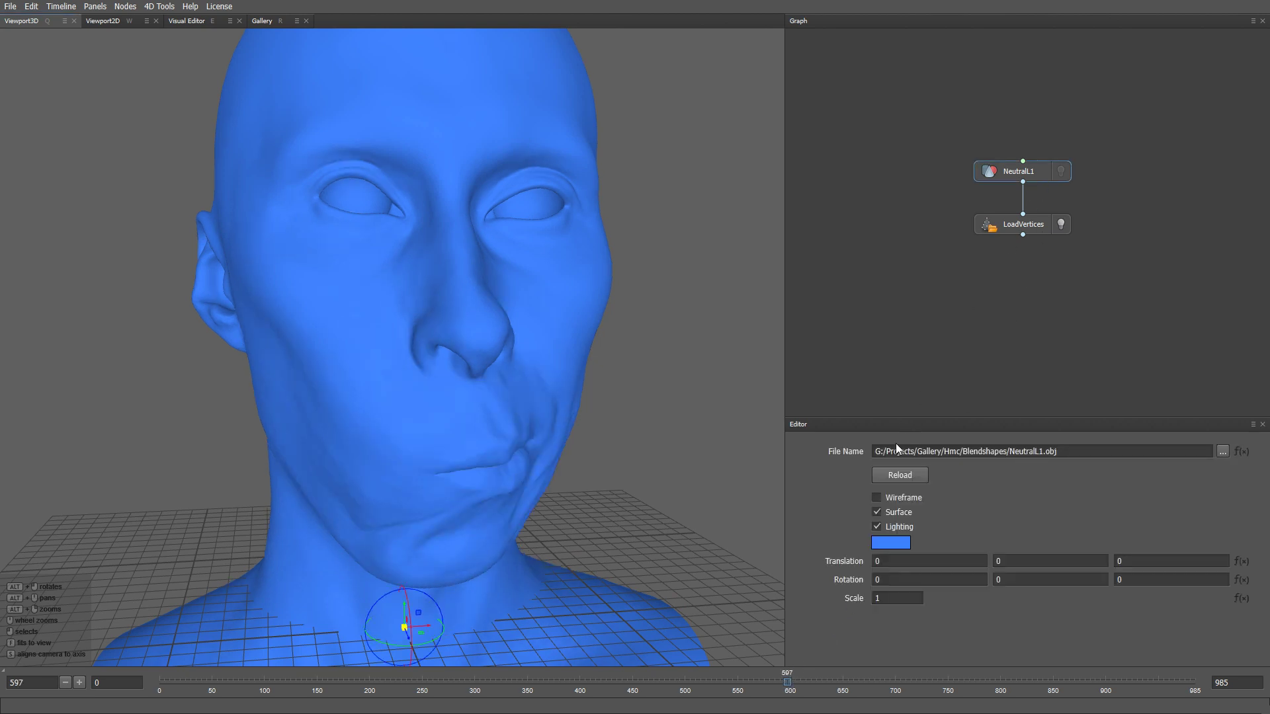
click(898, 498)
middle_drag(1014, 262, 998, 252)
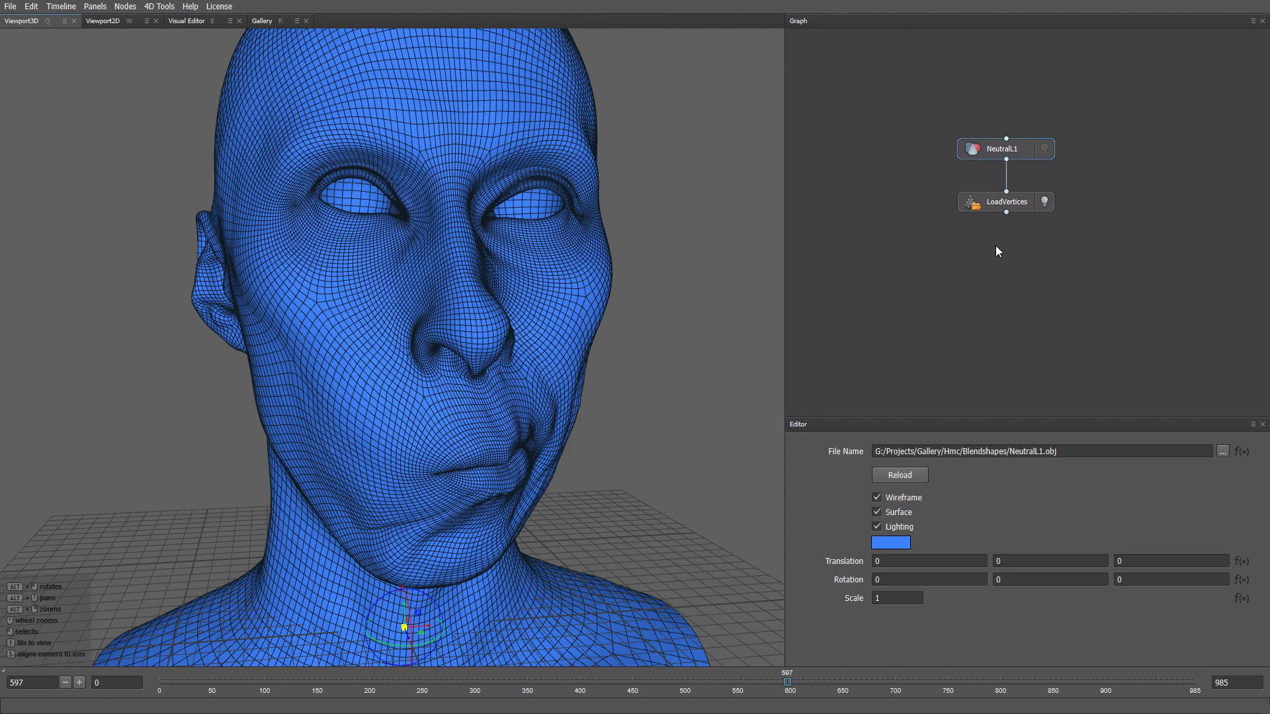
Step: Add a SubdivideGeom node under LoadVertices with 'subdi' and display it
key(Tab)
text(subdi)
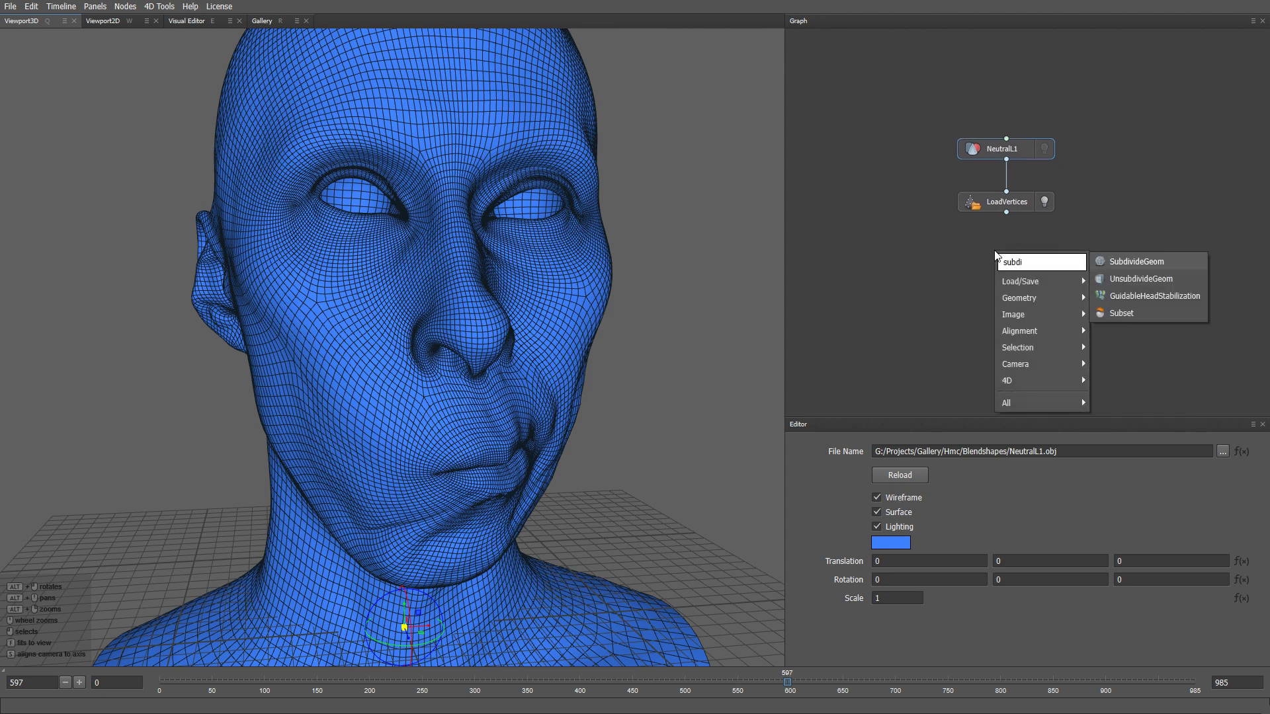
key(Return)
drag(996, 252, 1005, 255)
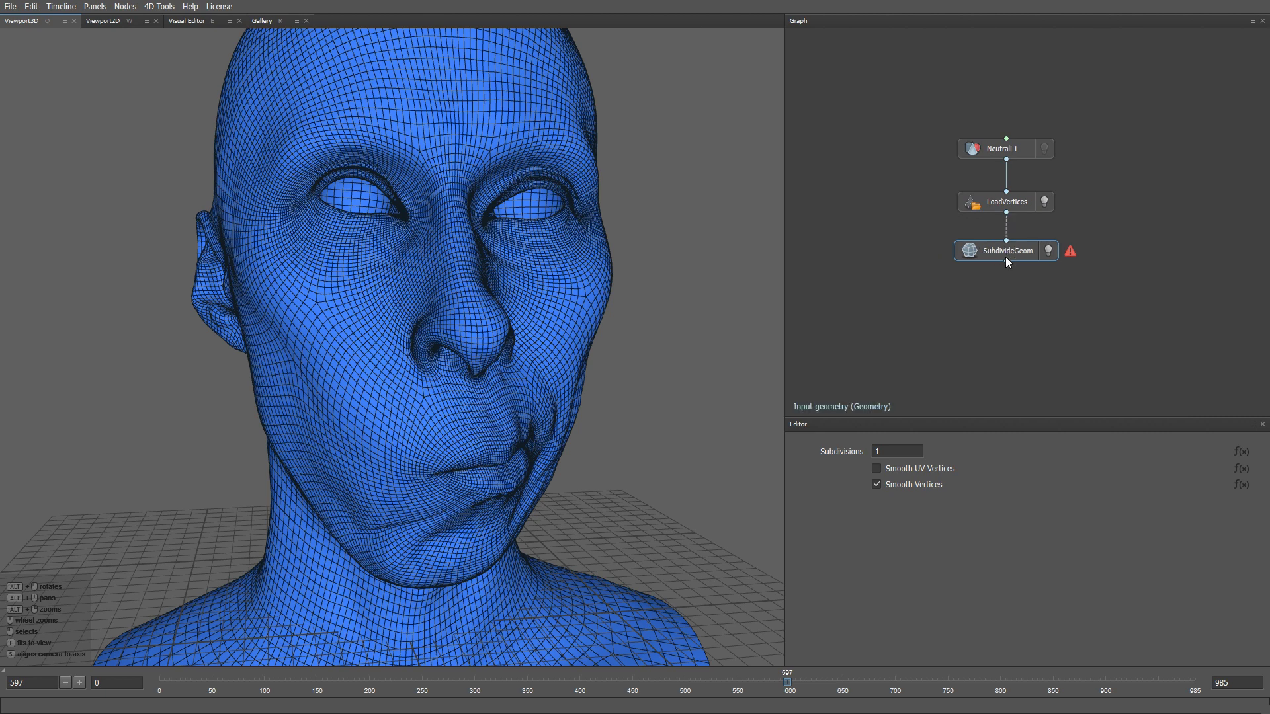
click(1048, 252)
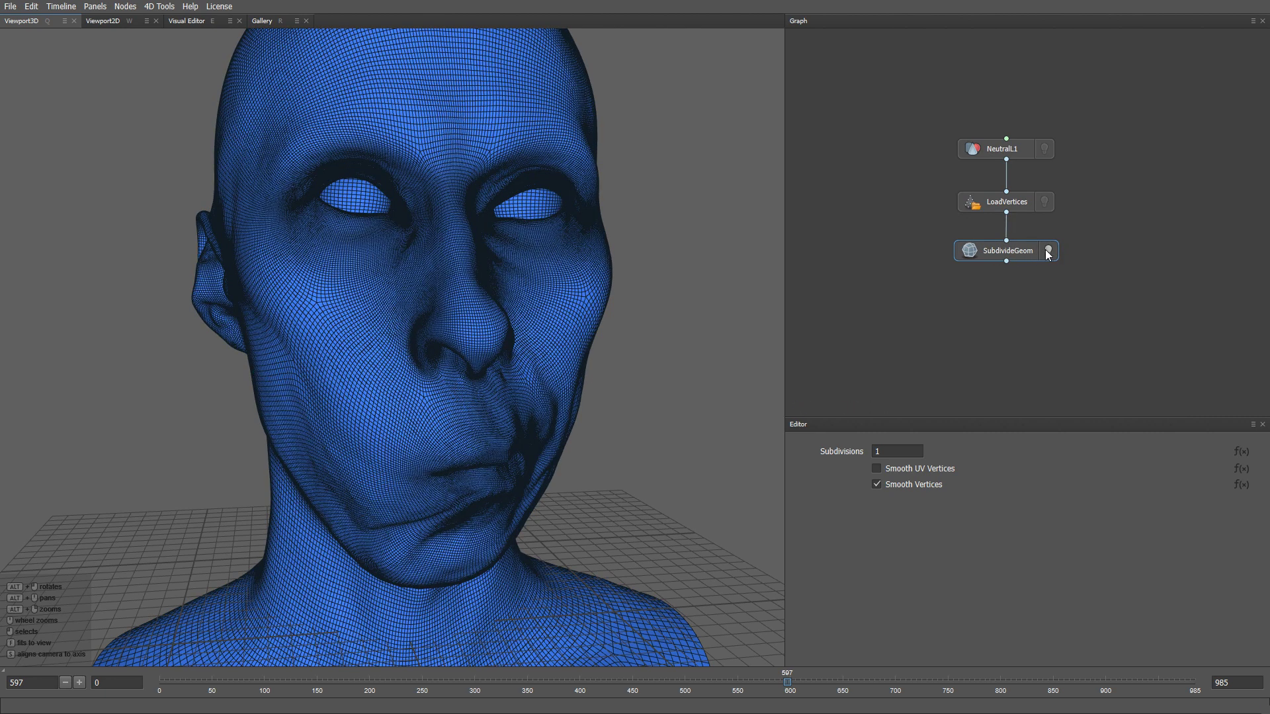
Step: Duplicate SubdivideGeom as SubdivideGeom1 and feed NeutralL1 into it
key(ctrl+c)
key(ctrl+v)
drag(1034, 276, 1136, 247)
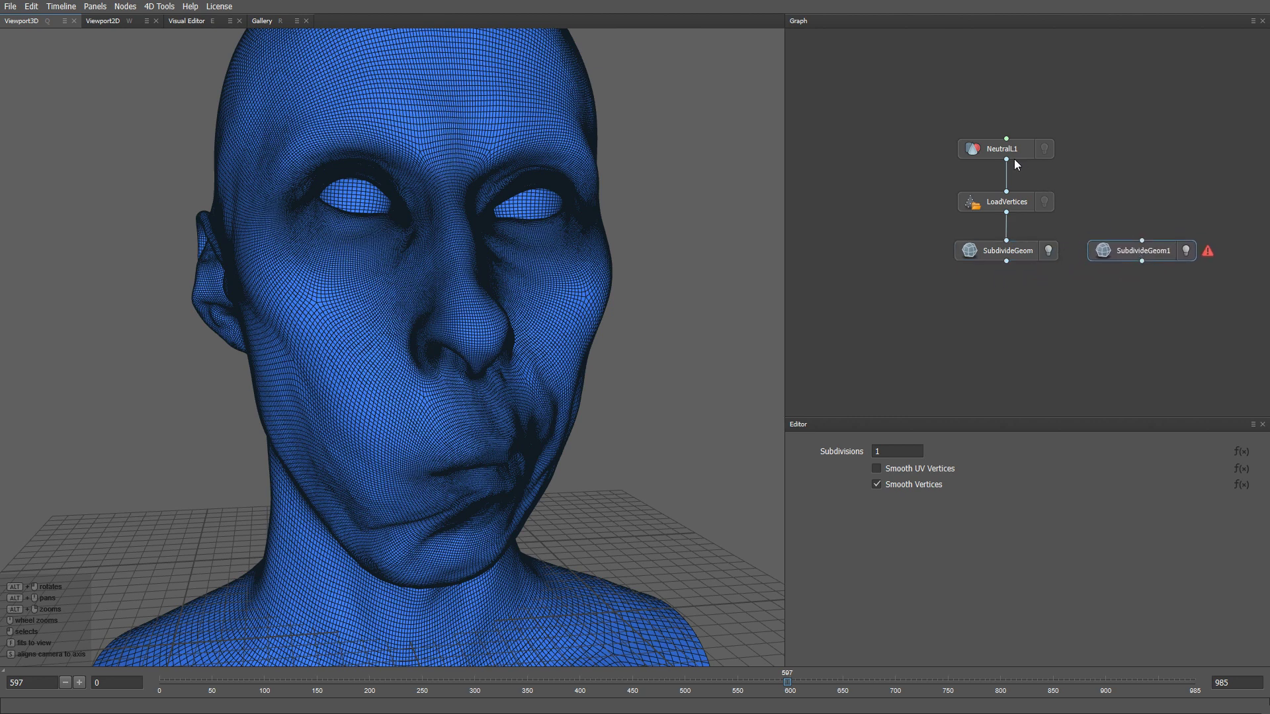
drag(1007, 159, 1126, 254)
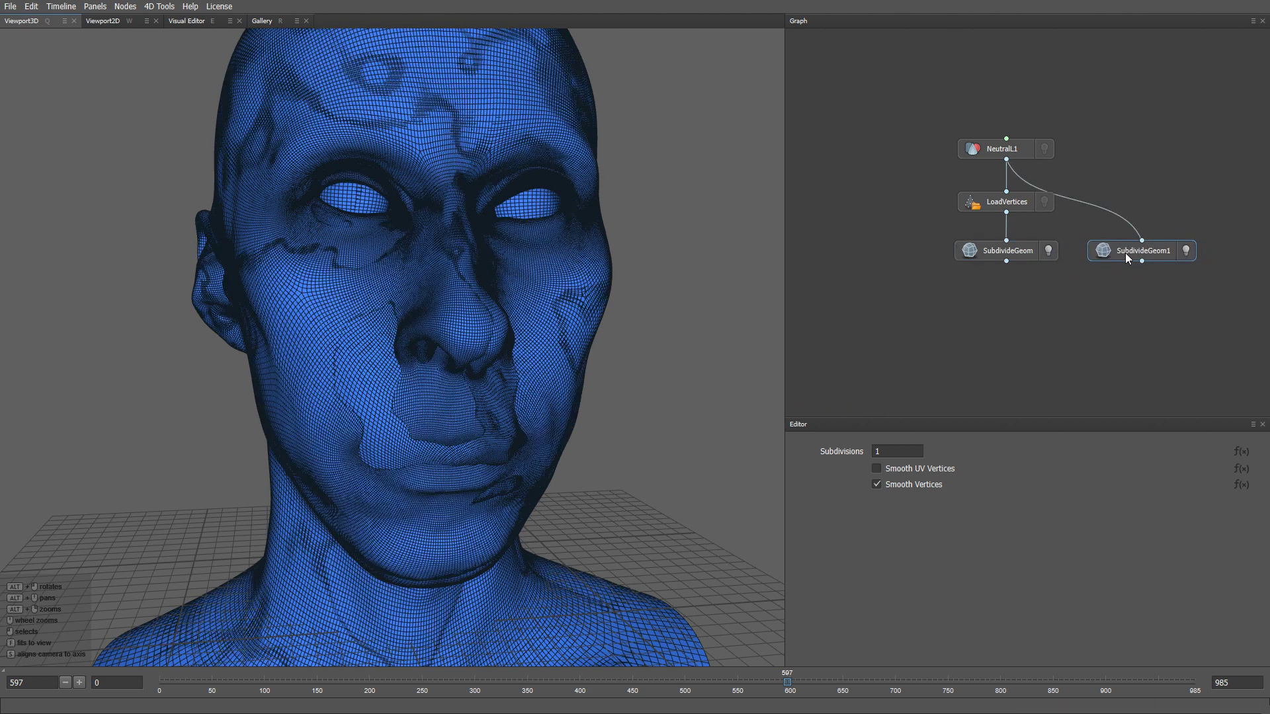
click(1186, 251)
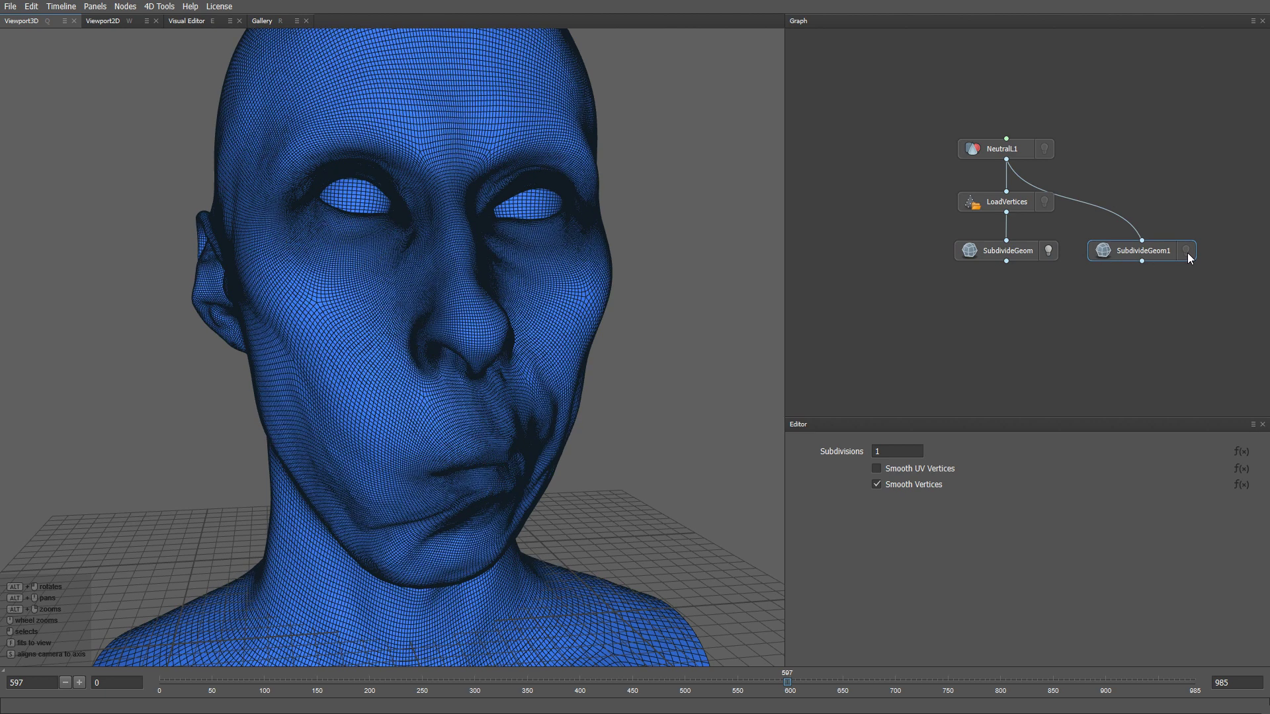
Step: Hide NeutralL1's wireframe and compare the unsubdivided and subdivided head from the front
click(1025, 155)
click(898, 499)
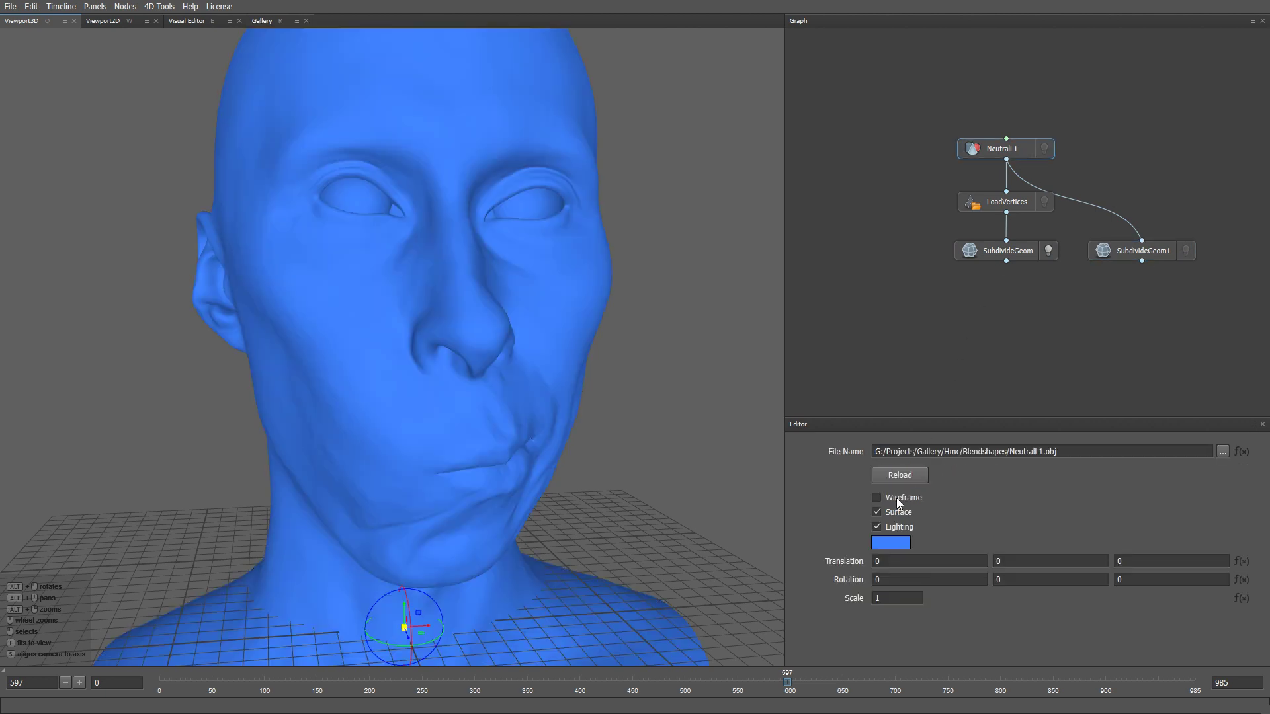
alt+drag(767, 410, 776, 379)
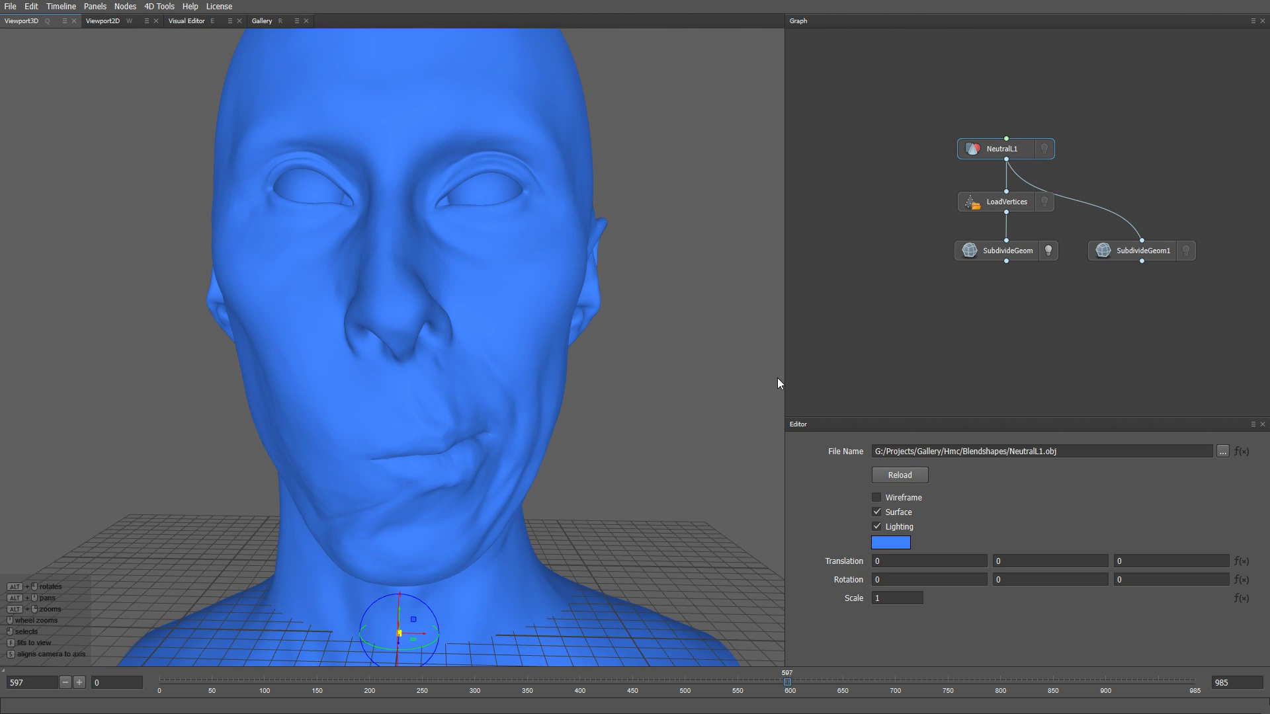
click(1046, 202)
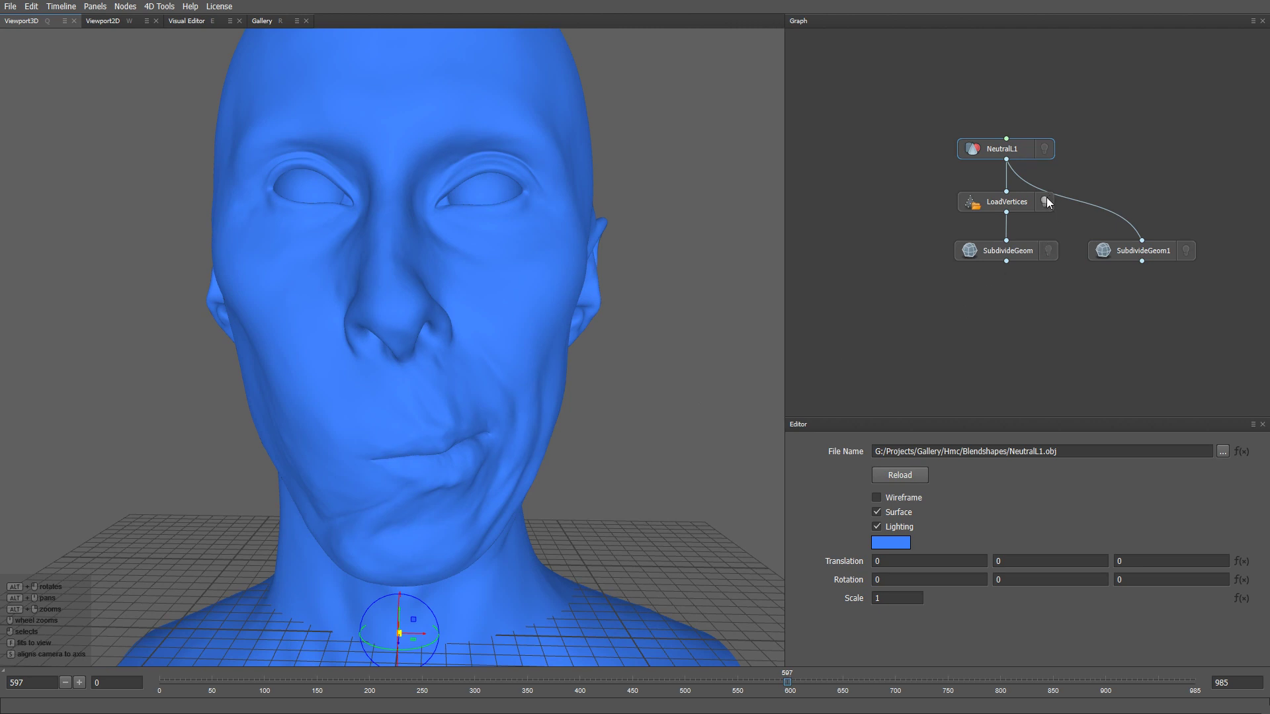
click(1049, 250)
middle_drag(1003, 318, 975, 291)
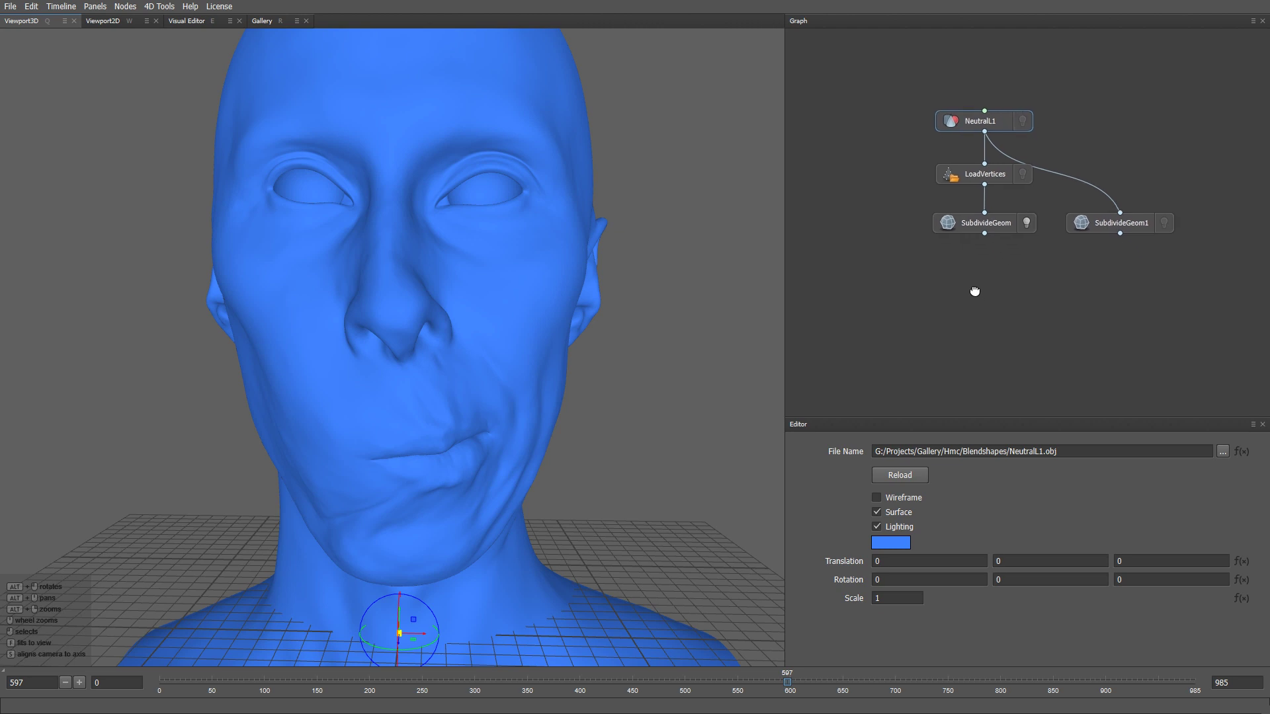
Step: Create GuidableDeltaMush, connect SubdivideGeom1 as Neutral Geometry, and browse for the detailed neutral mesh
key(Tab)
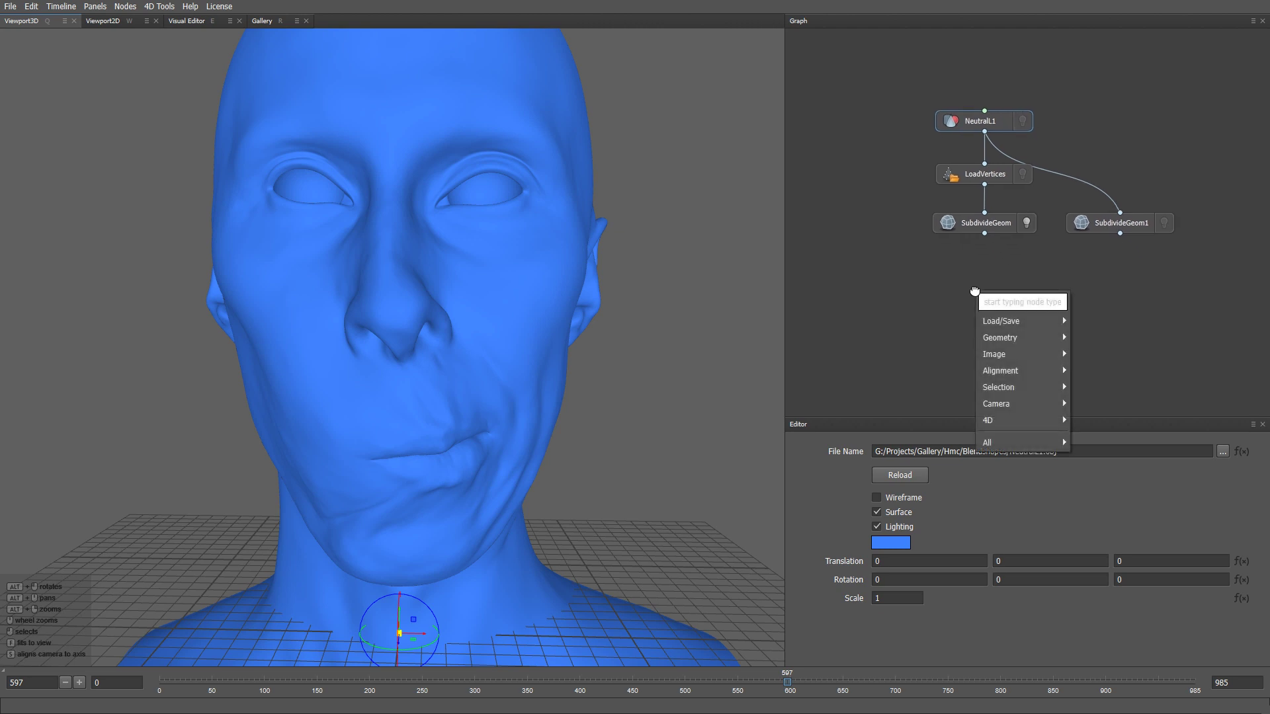
text(guidab)
key(Down)
key(Down)
key(Down)
key(Return)
drag(975, 290, 970, 257)
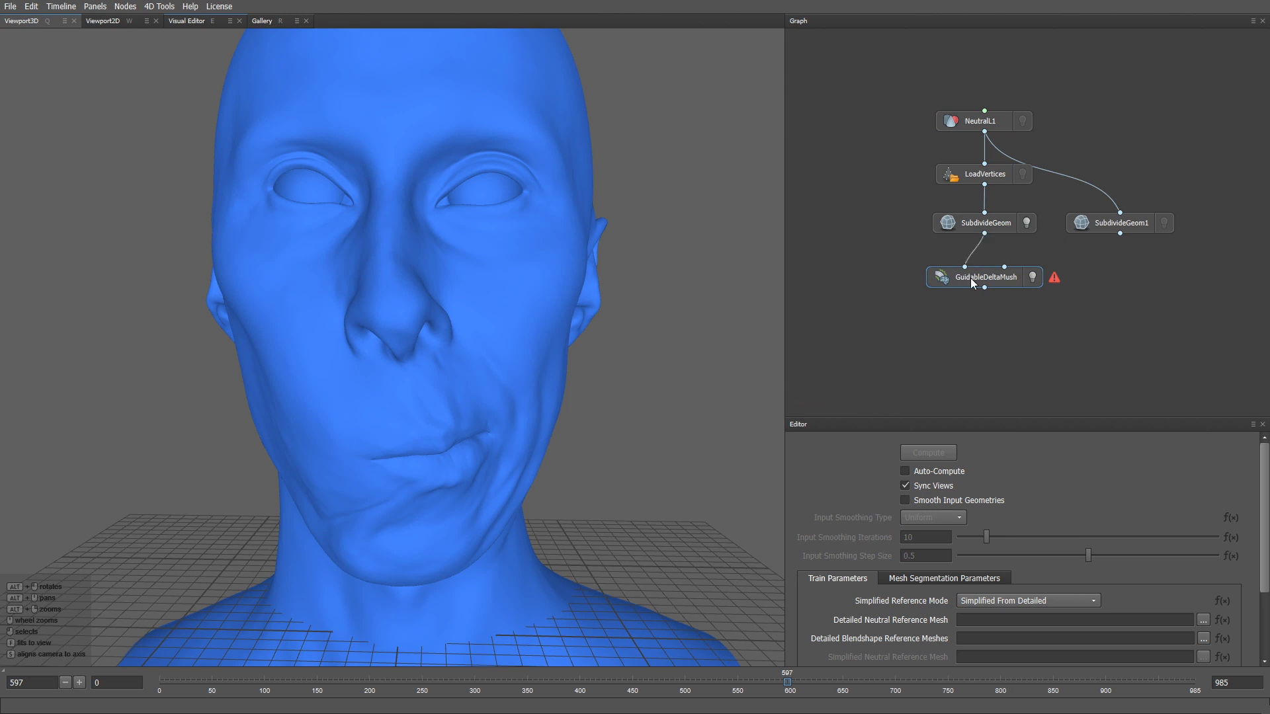
drag(1119, 233, 1002, 279)
scroll(856, 467, down, 2)
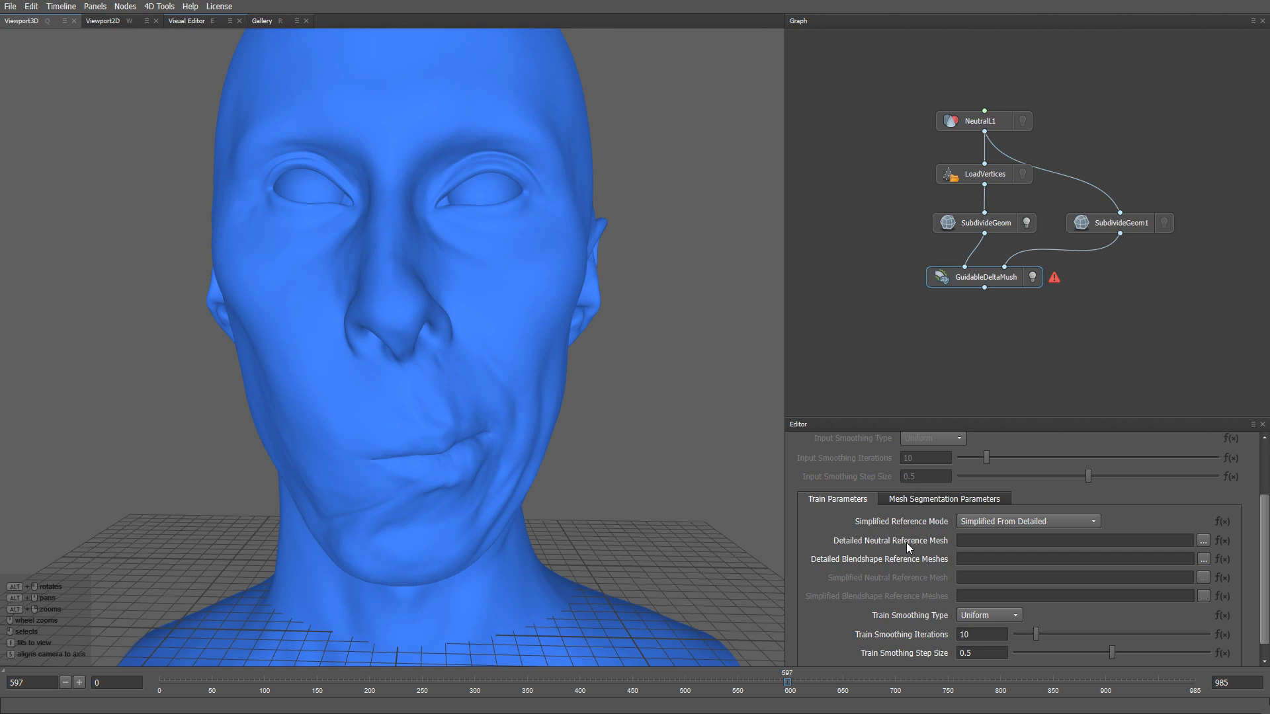
click(1202, 542)
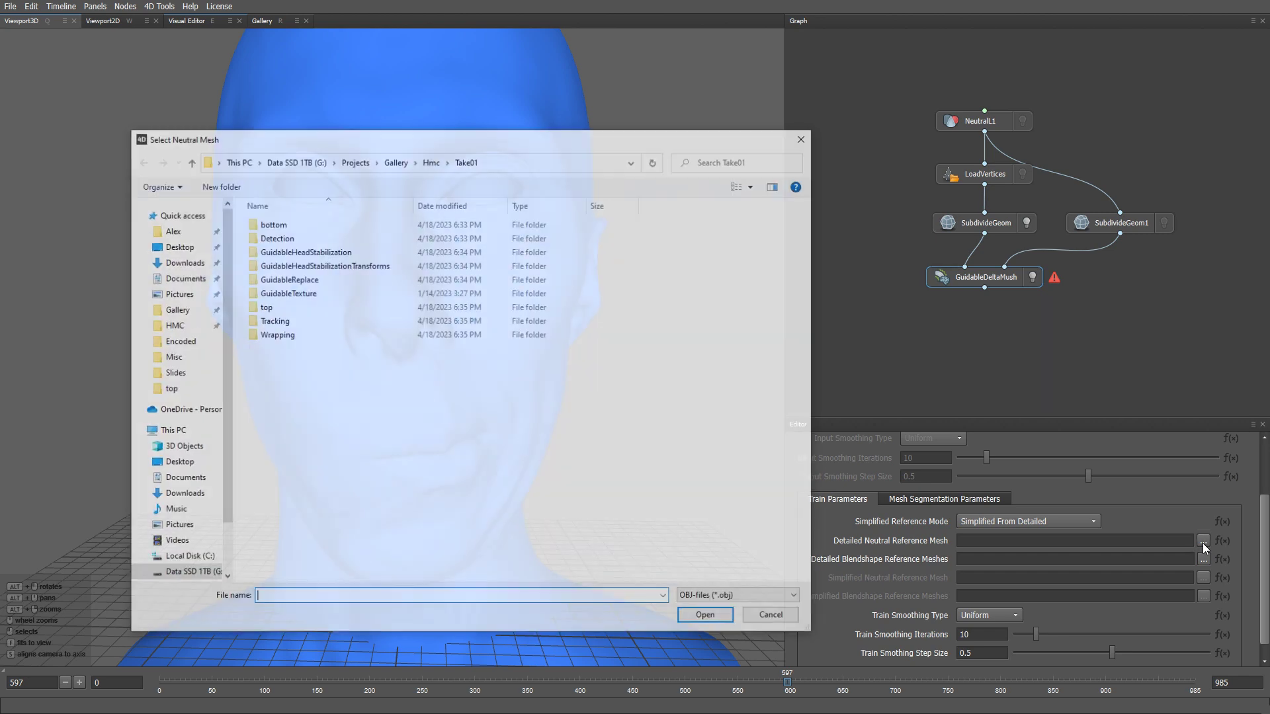
Step: Set Blendshapes/NeutralL2.obj as the detailed neutral reference mesh
click(431, 161)
double_click(270, 248)
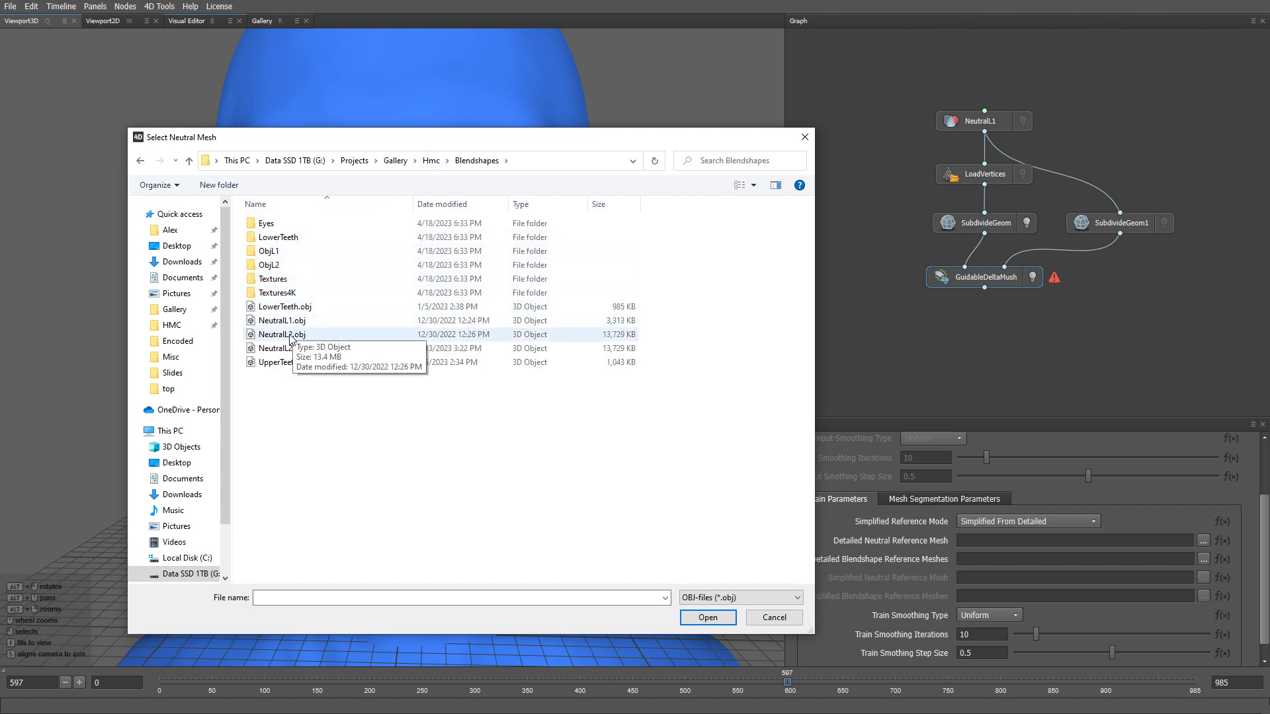
double_click(255, 335)
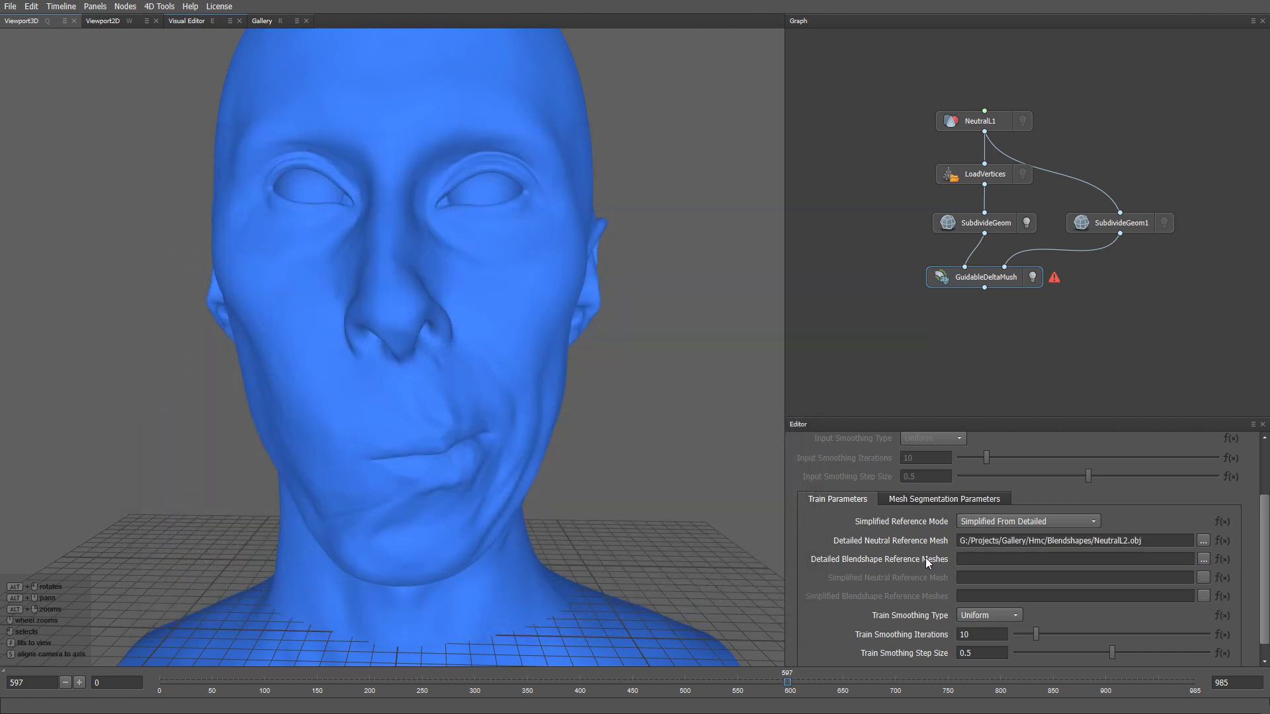
Step: Load FACS_009 through FACS_063 from ObjL2 as the detailed blendshape reference meshes
click(1204, 559)
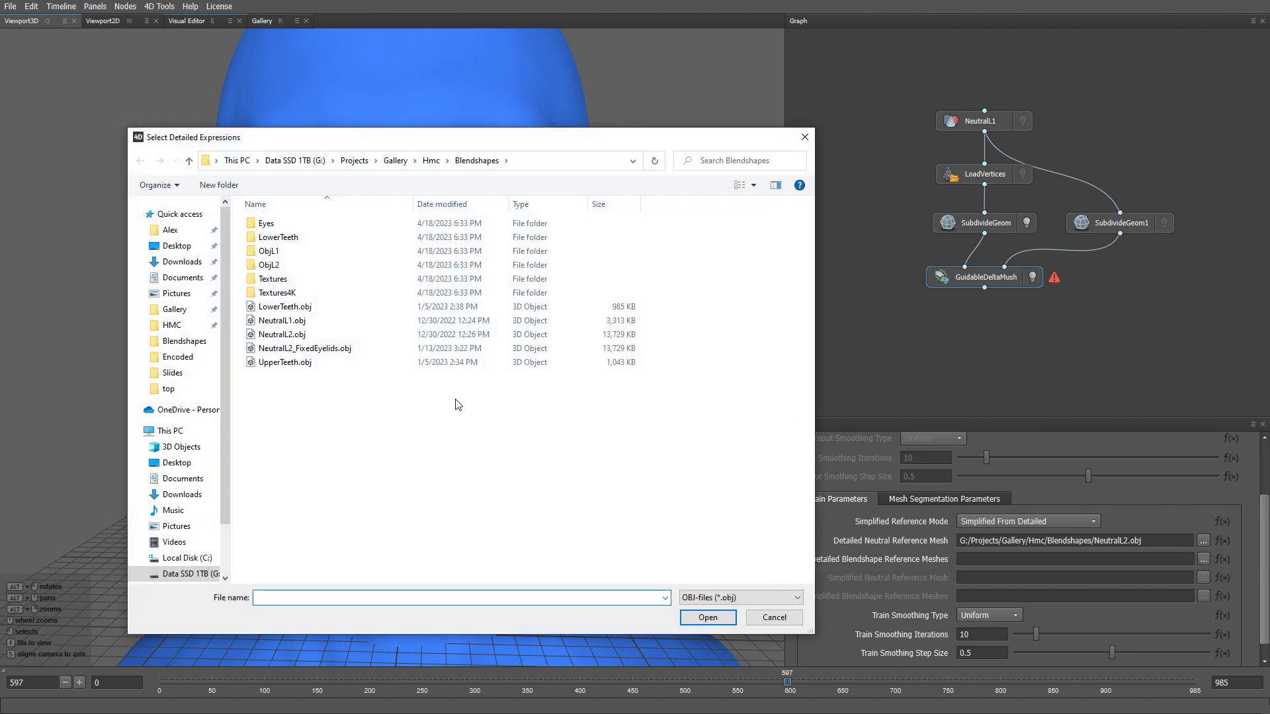
double_click(273, 266)
click(273, 272)
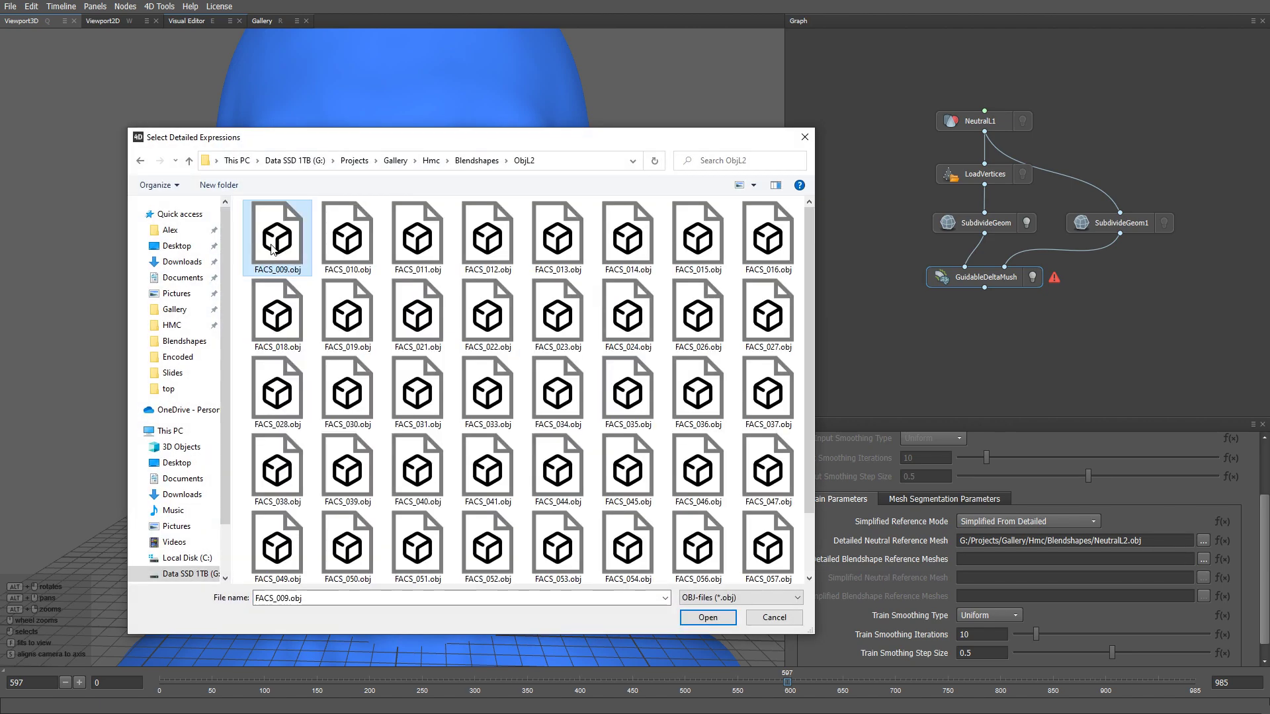
scroll(273, 272, down, 3)
shift+click(627, 546)
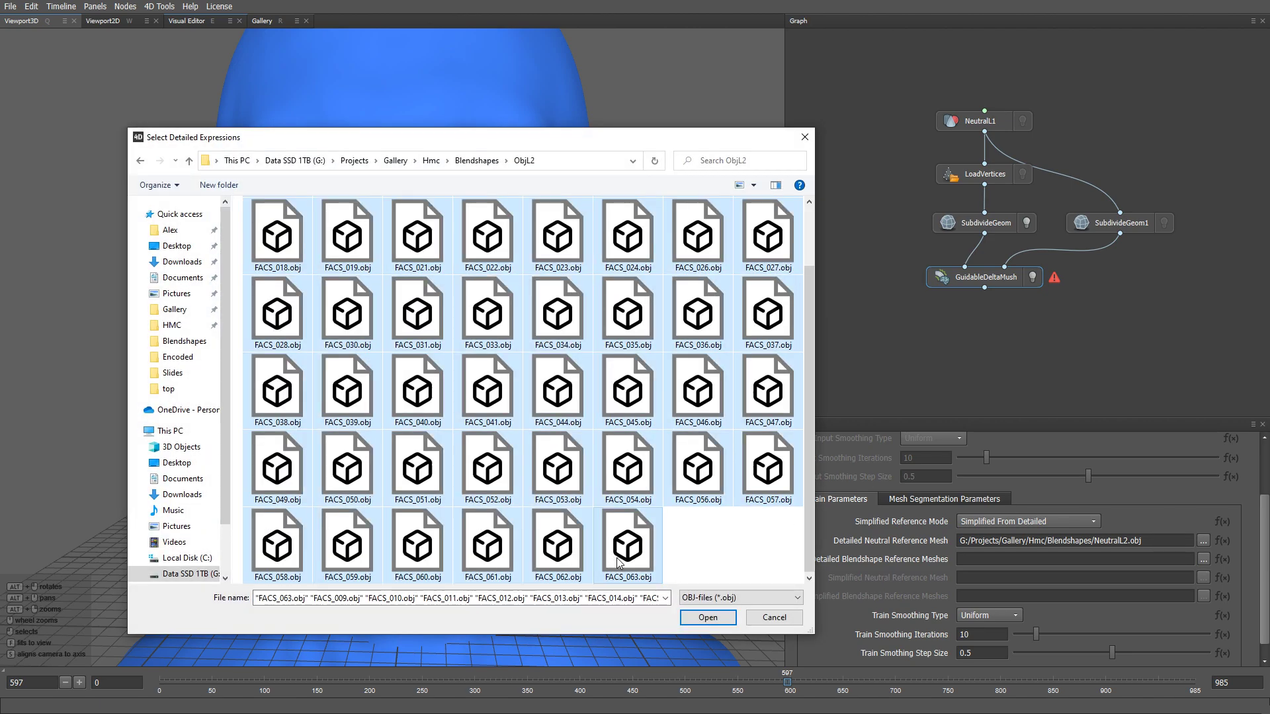
click(724, 617)
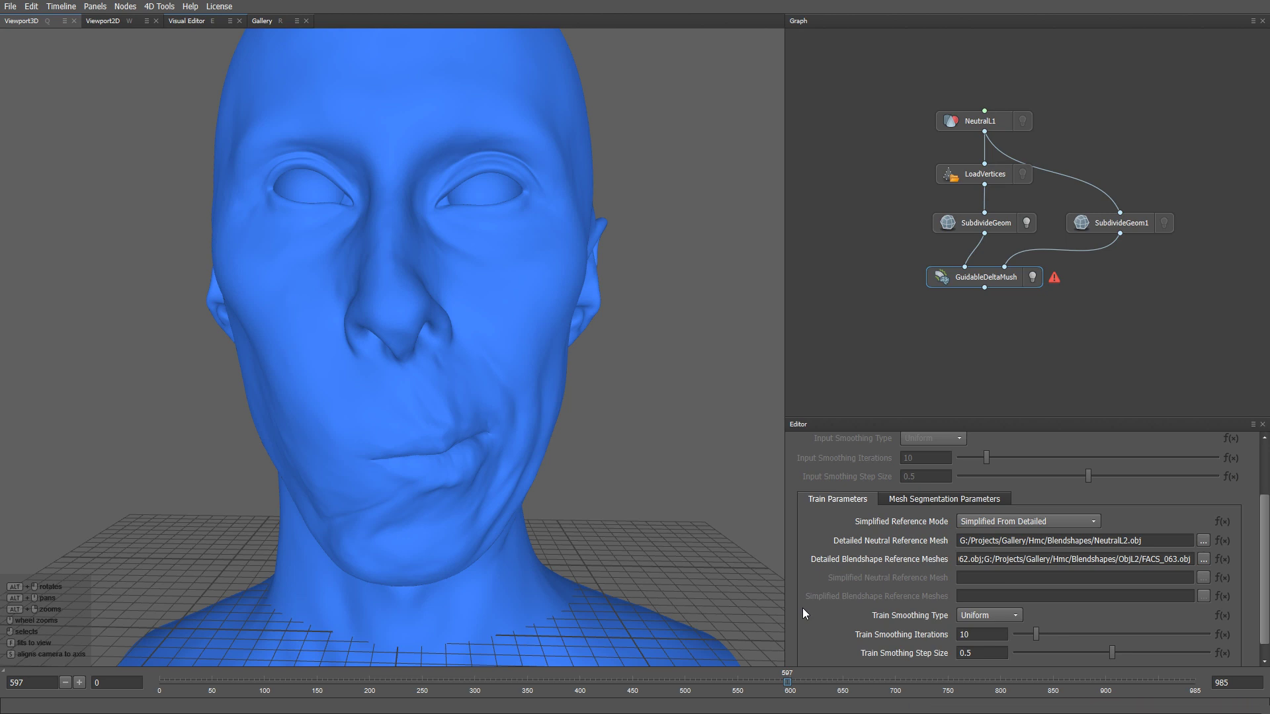
scroll(833, 585, up, 2)
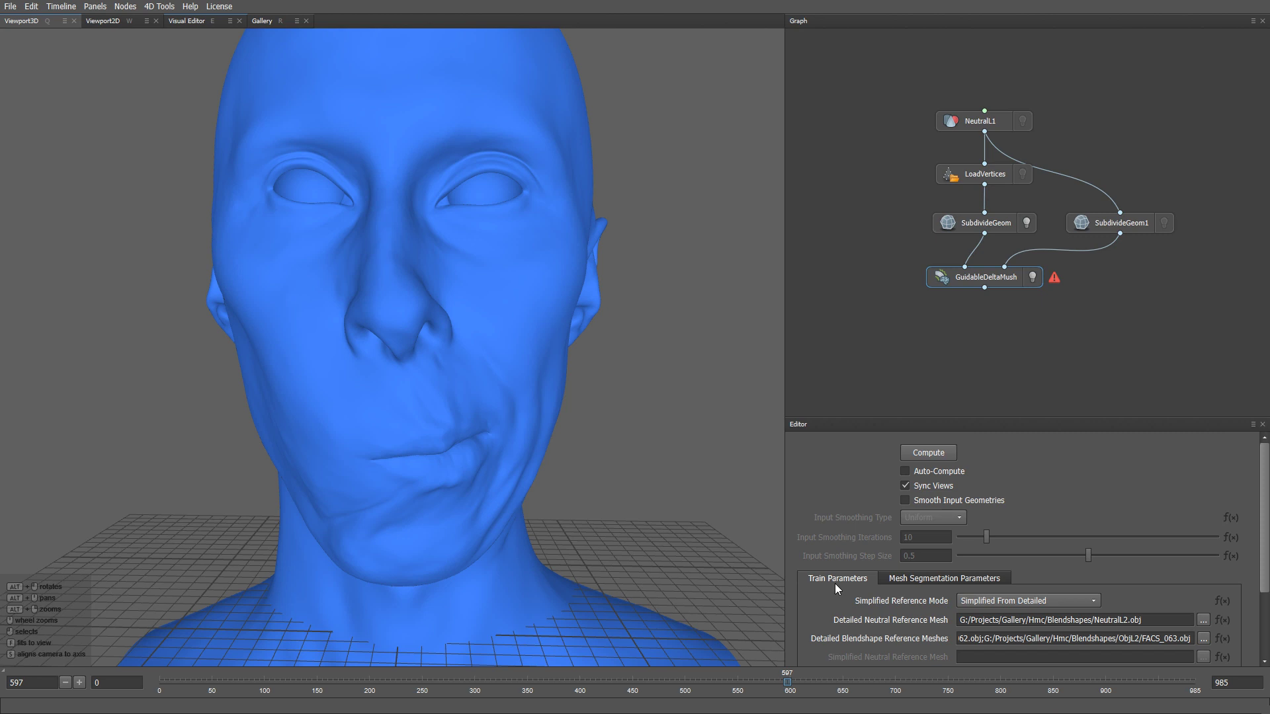
Step: Compute the GuidableDeltaMush training and toggle its result against the subdivided mesh to compare
click(913, 453)
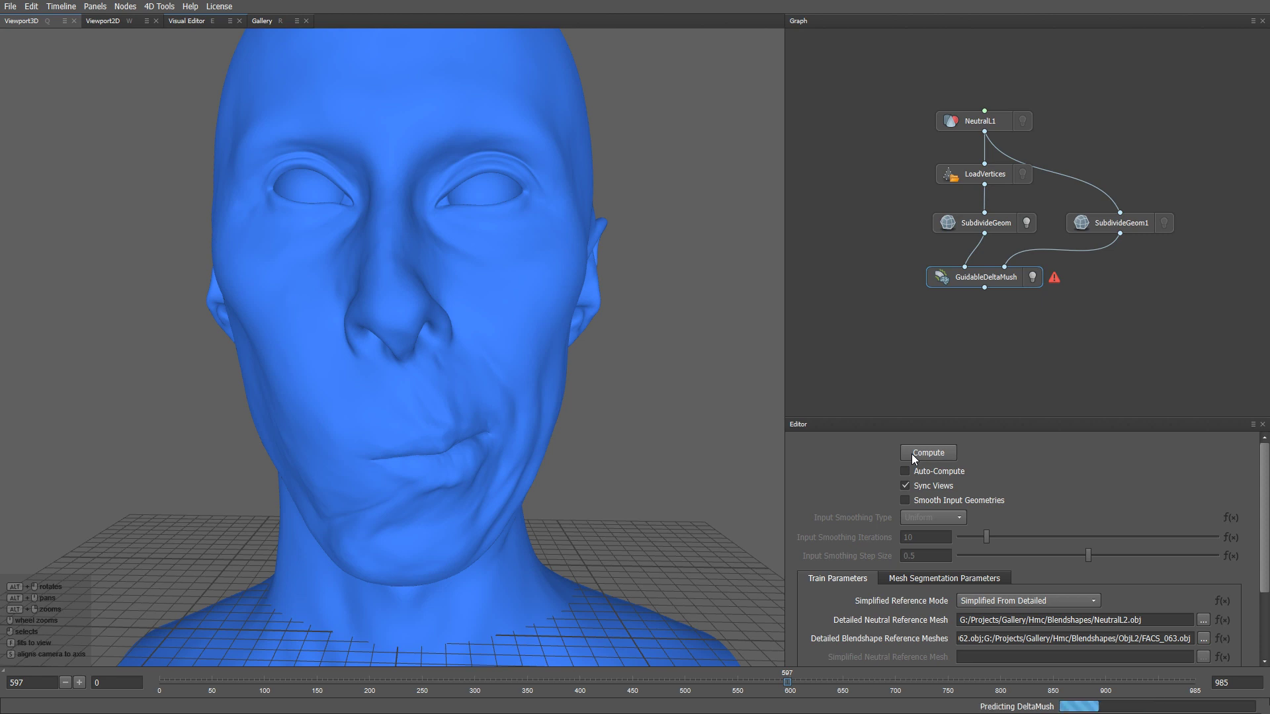
mouse_move(648, 522)
alt+mouse_down()
mouse_move(601, 510)
mouse_move(733, 504)
mouse_move(635, 507)
alt+mouse_up()
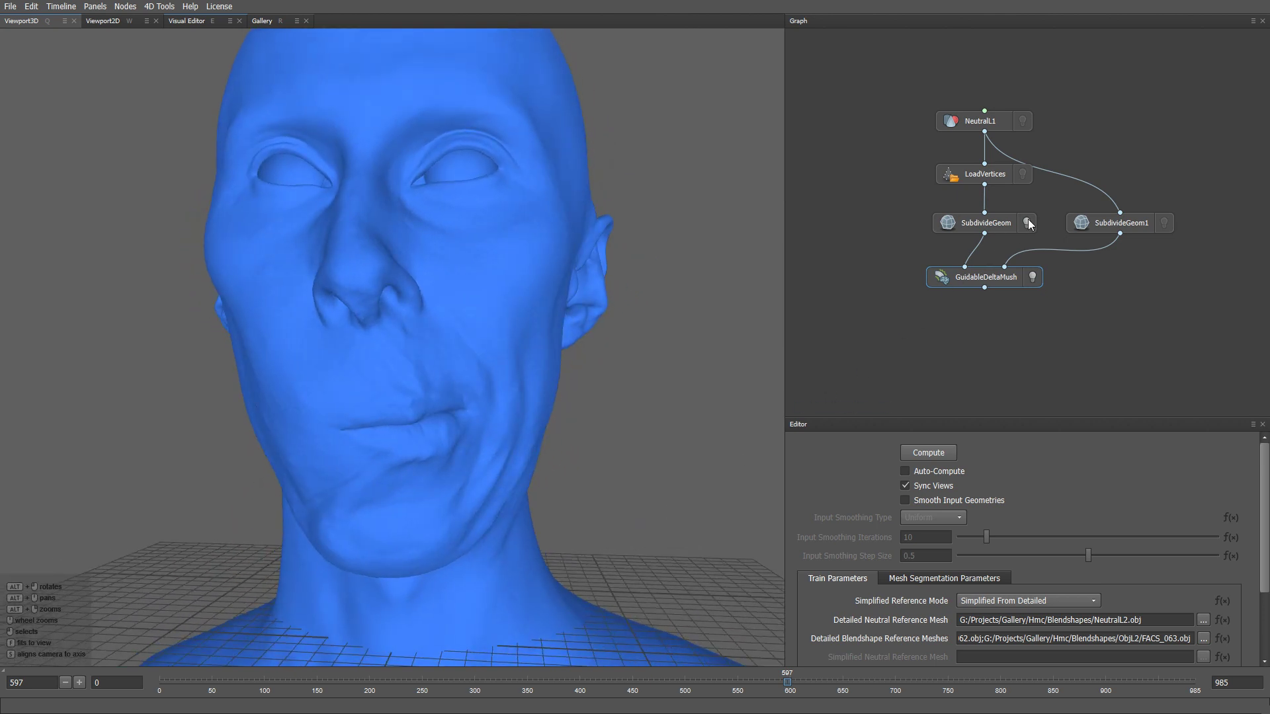
click(1031, 282)
click(1031, 283)
click(1031, 283)
click(1031, 283)
alt+drag(713, 379, 482, 380)
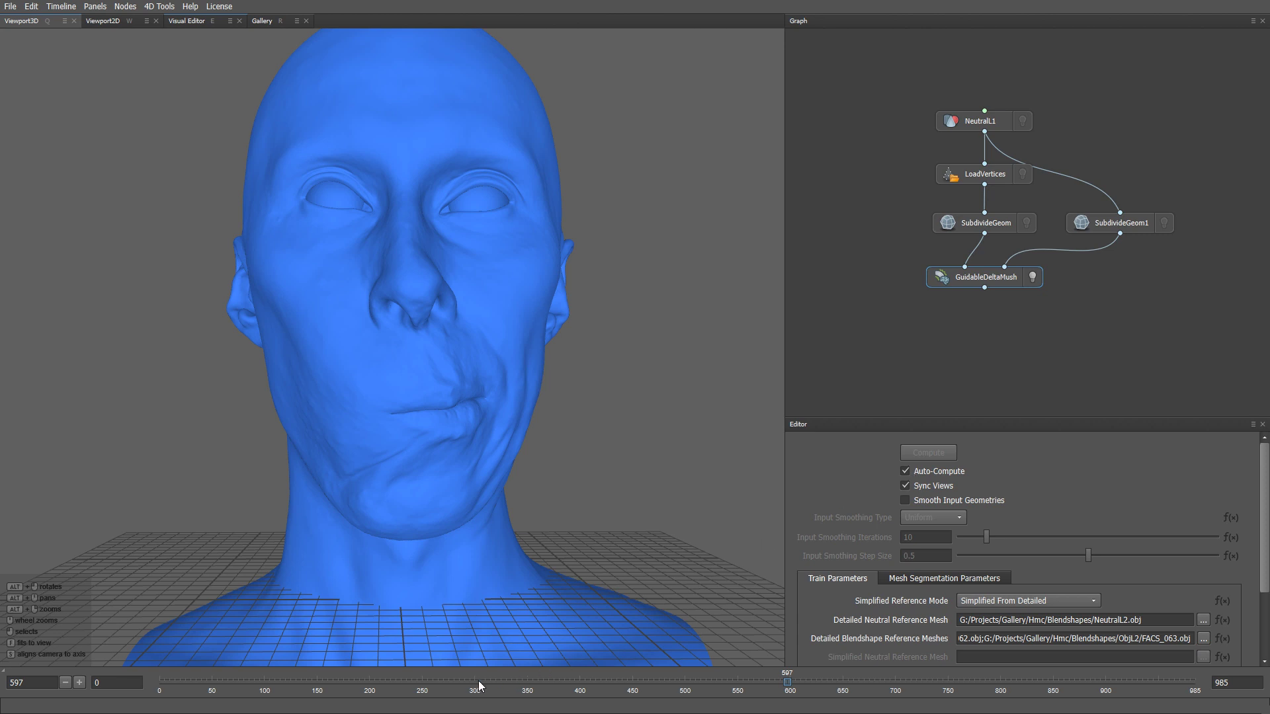
click(455, 684)
Step: Inspect the refined GuidableDeltaMush head at frames 230, 120 and 483 from several angles
drag(455, 684, 402, 684)
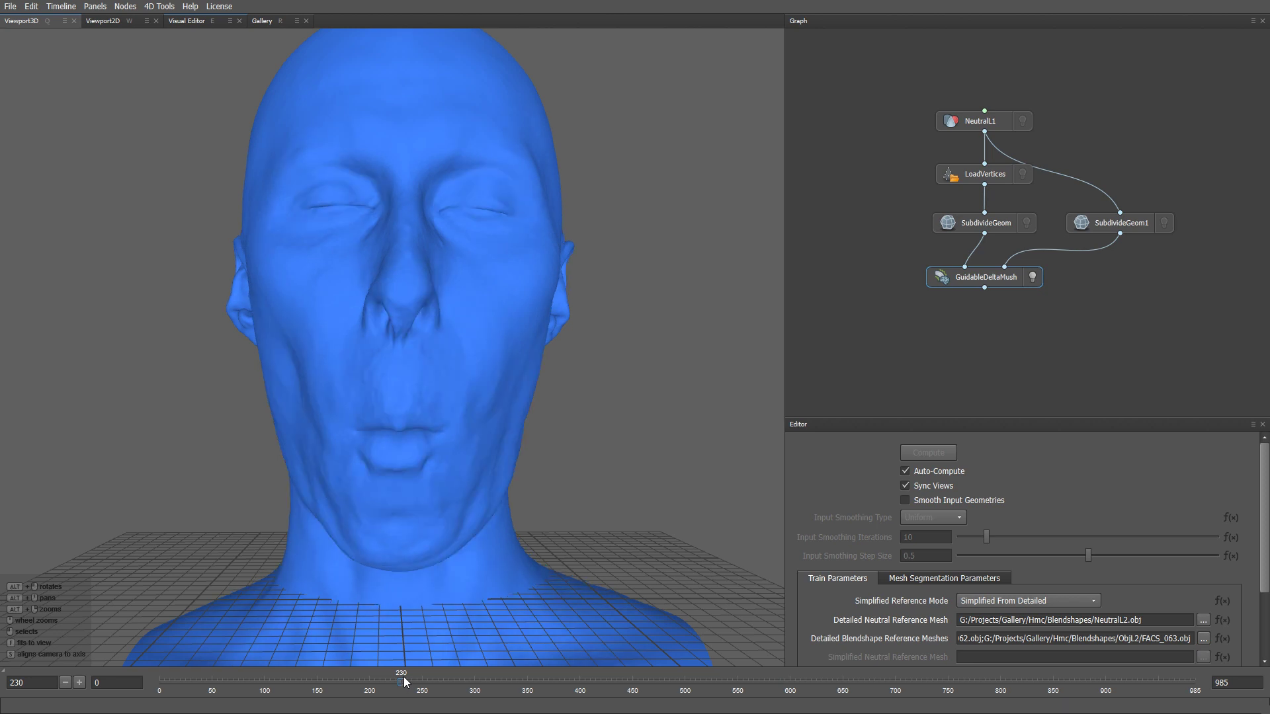
alt+drag(438, 560, 474, 461)
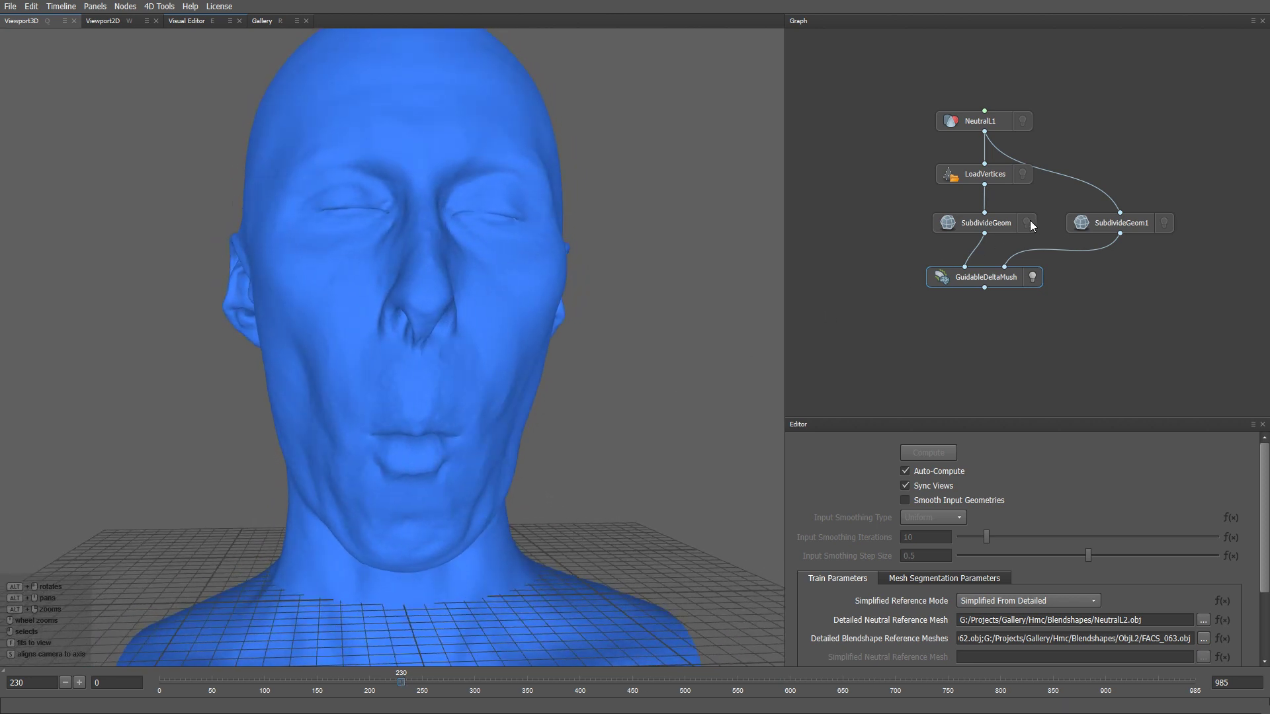
click(1032, 278)
click(308, 688)
drag(308, 690, 668, 677)
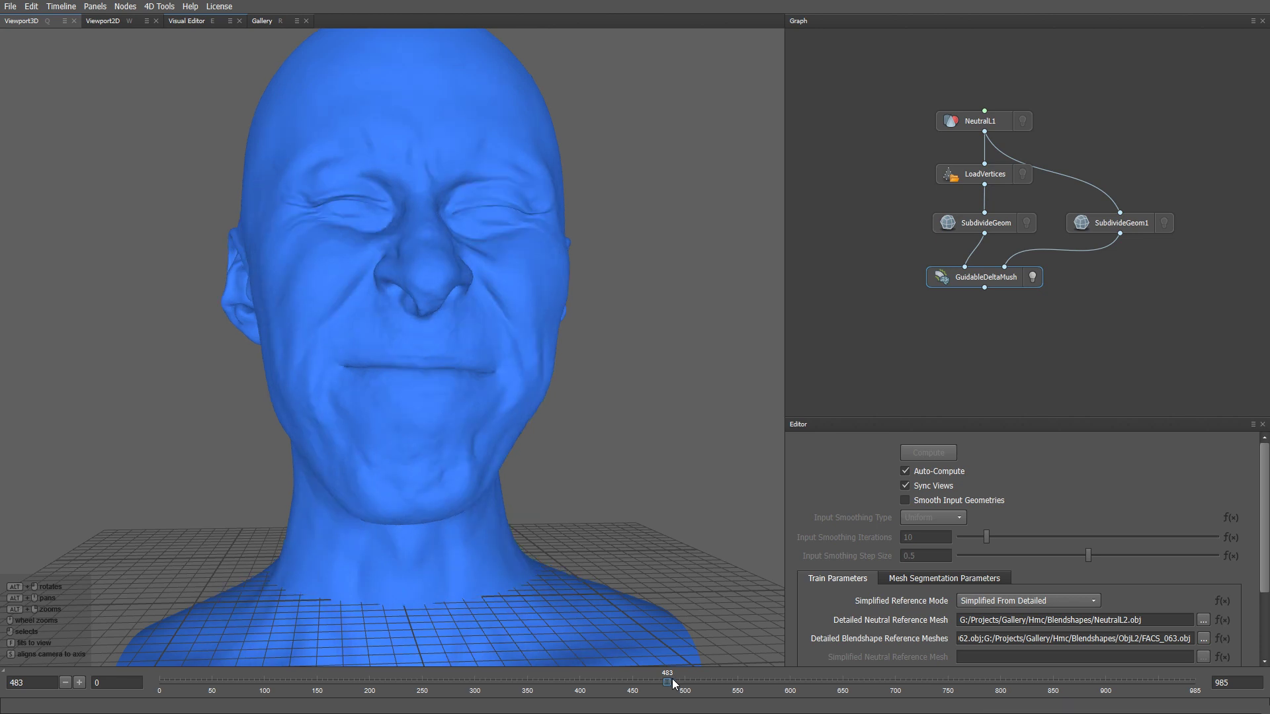
mouse_move(622, 445)
alt+mouse_down()
mouse_move(688, 459)
mouse_move(624, 457)
alt+mouse_up()
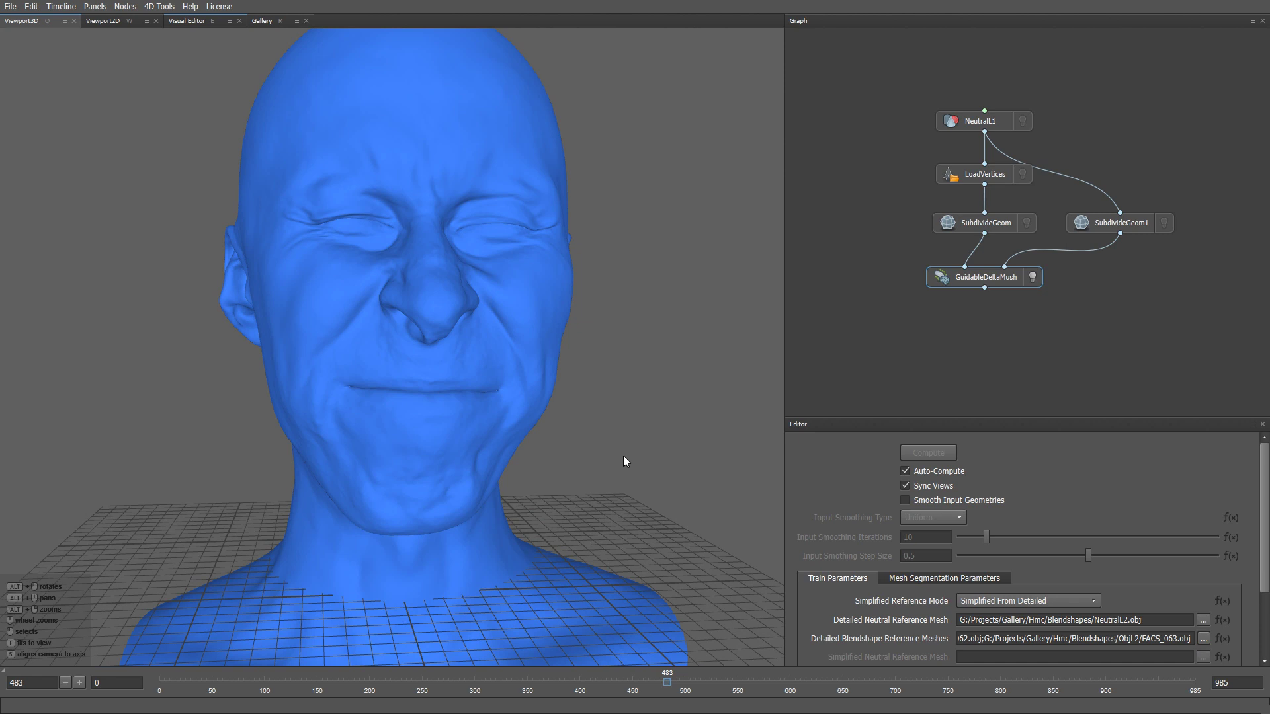
middle_drag(976, 342, 970, 327)
Step: Add a SaveVertices node below GuidableDeltaMush and connect GuidableDeltaMush's output into it
key(Tab)
text(s)
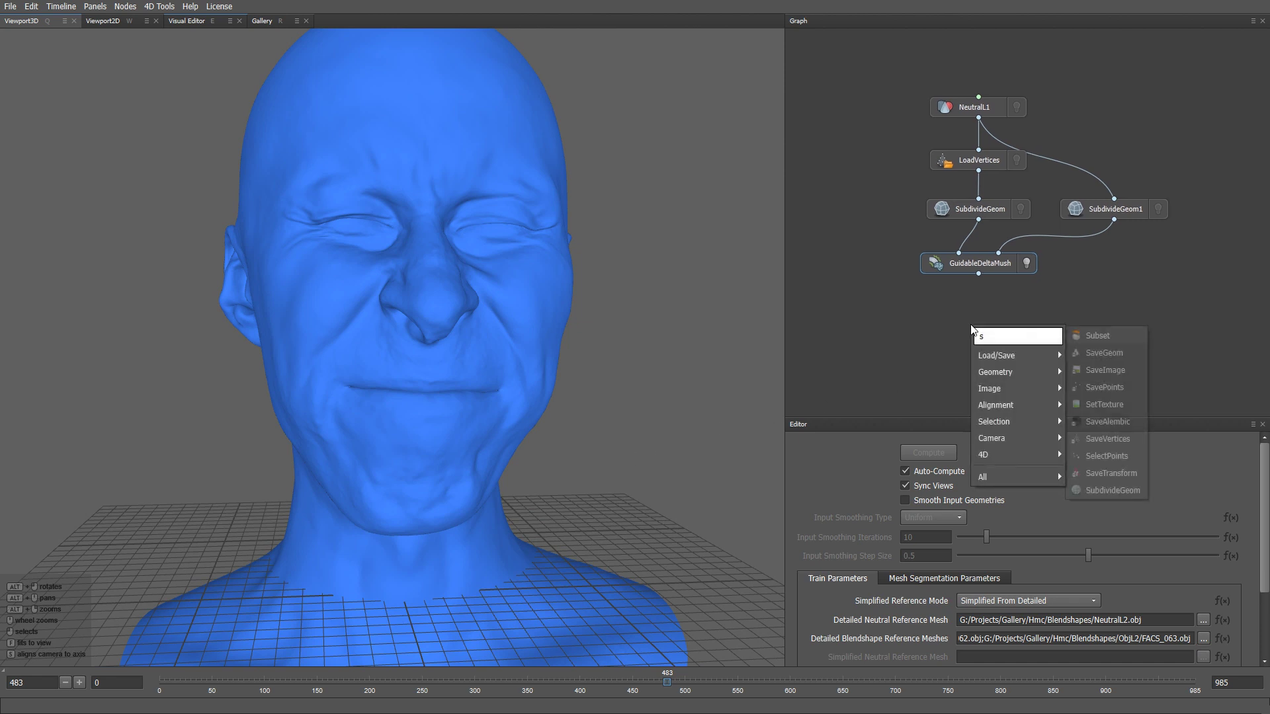
text(avever)
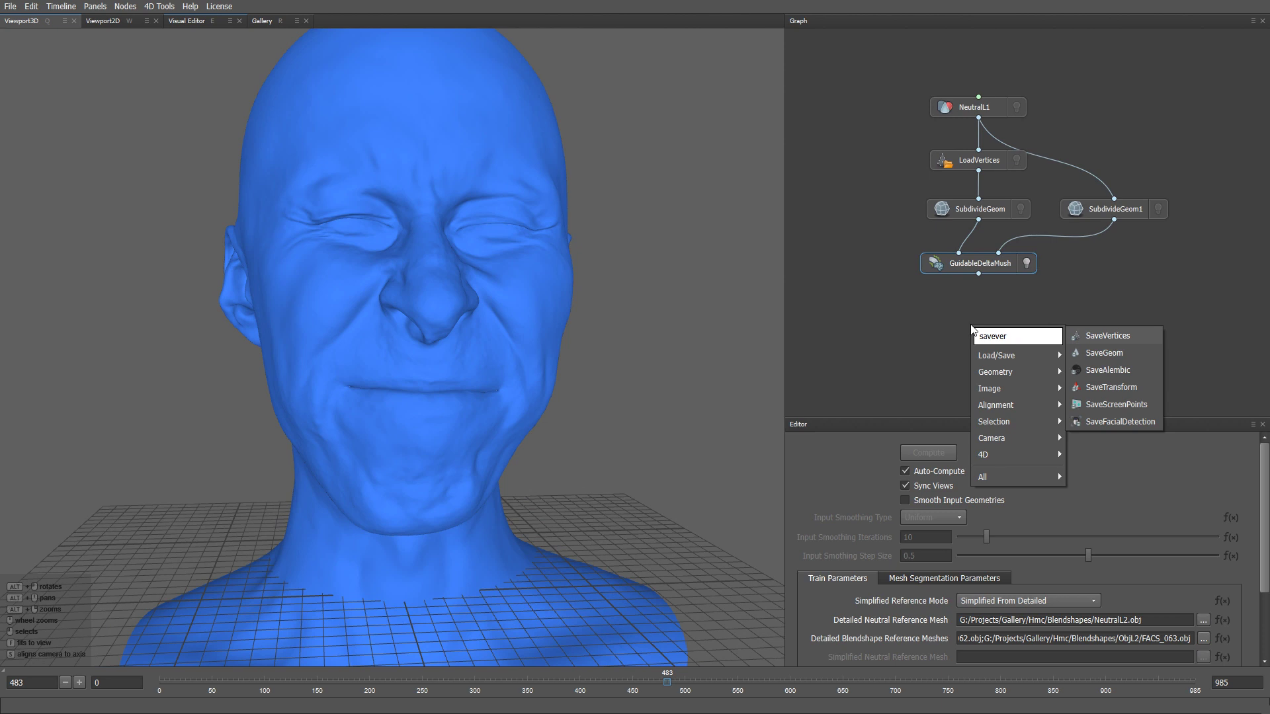
key(Return)
drag(970, 324, 976, 318)
drag(977, 272, 987, 312)
Step: For the export path, create and enter a new GuidableDeltaMush folder inside Gallery projects/Hmc/Take01
click(1224, 452)
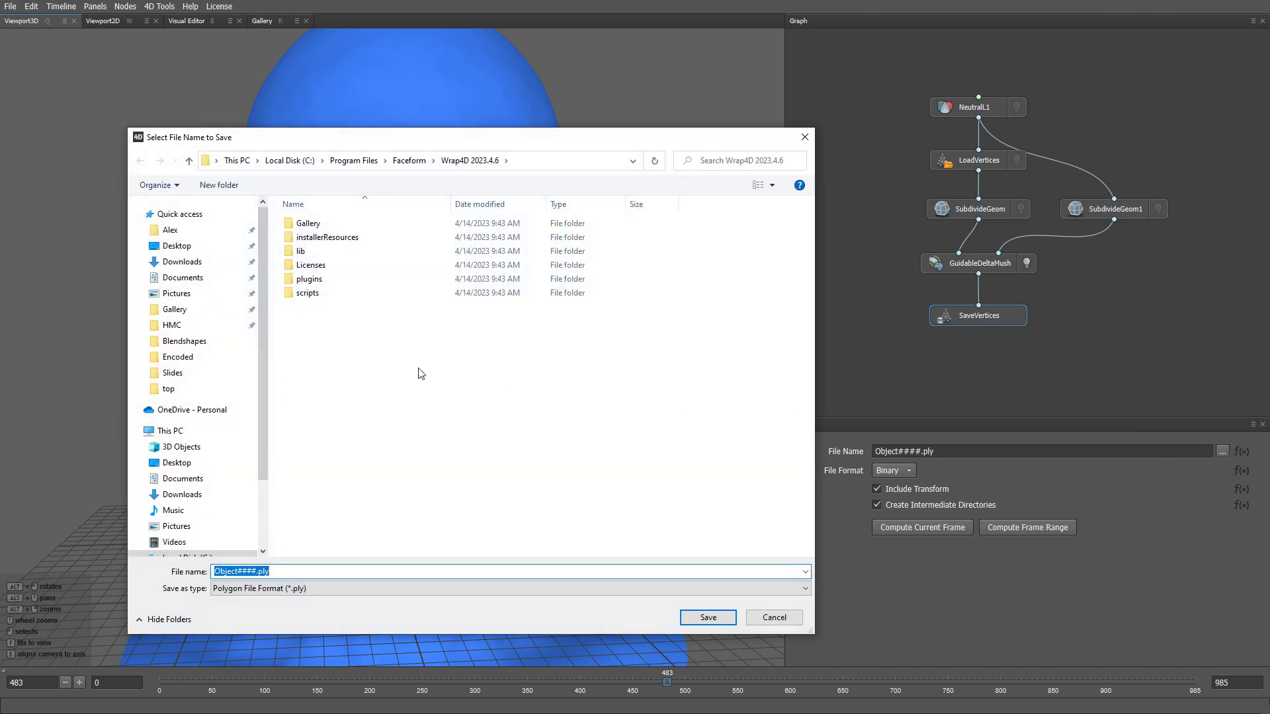
click(190, 308)
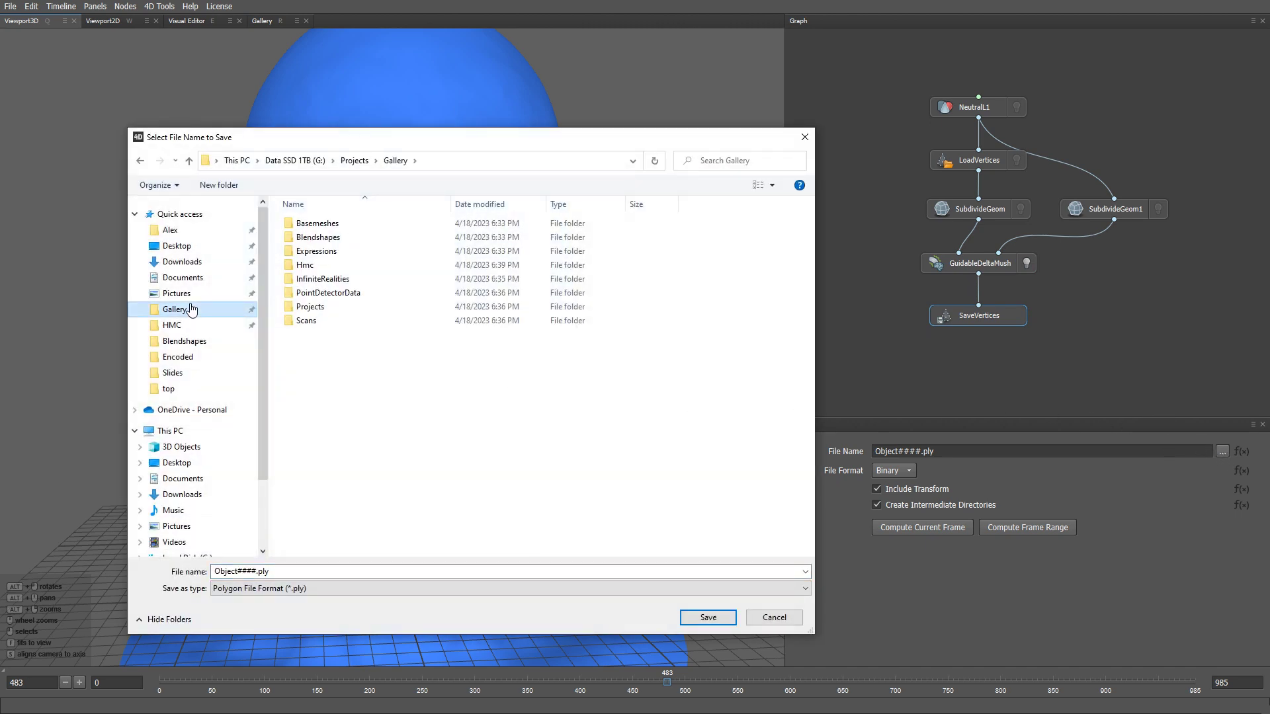
double_click(306, 265)
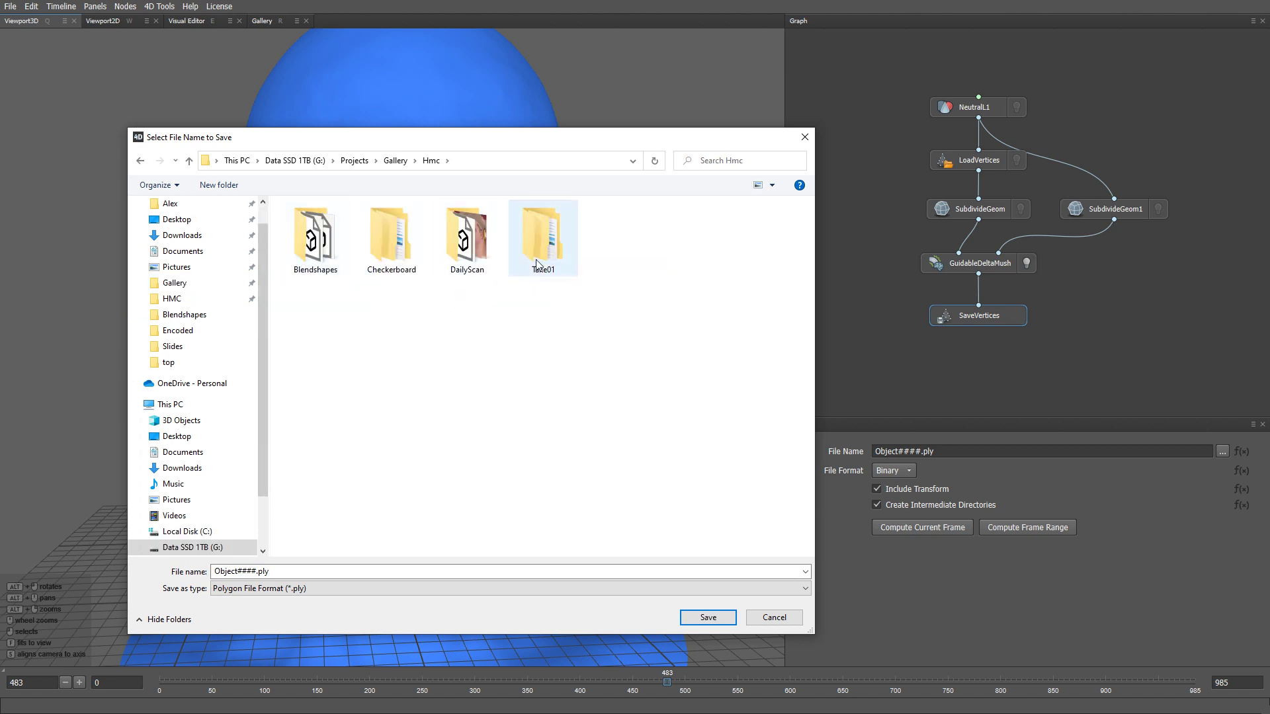
double_click(537, 266)
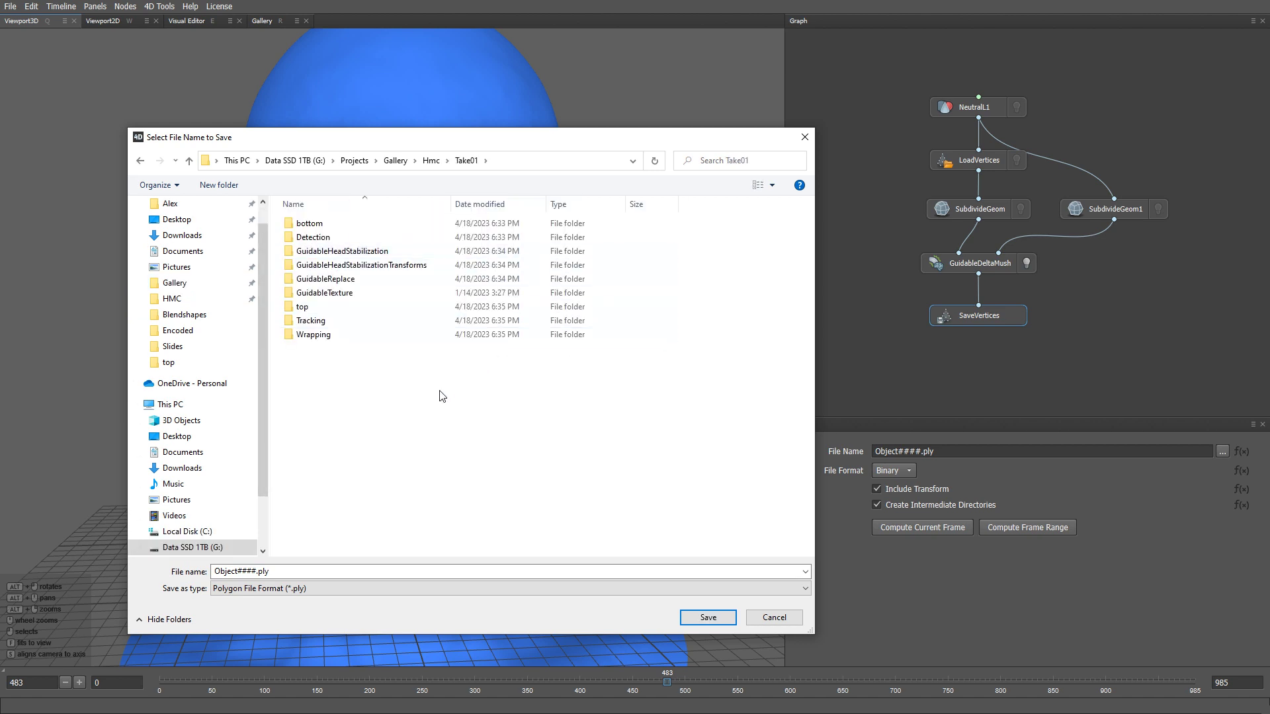
key(ctrl+shift+n)
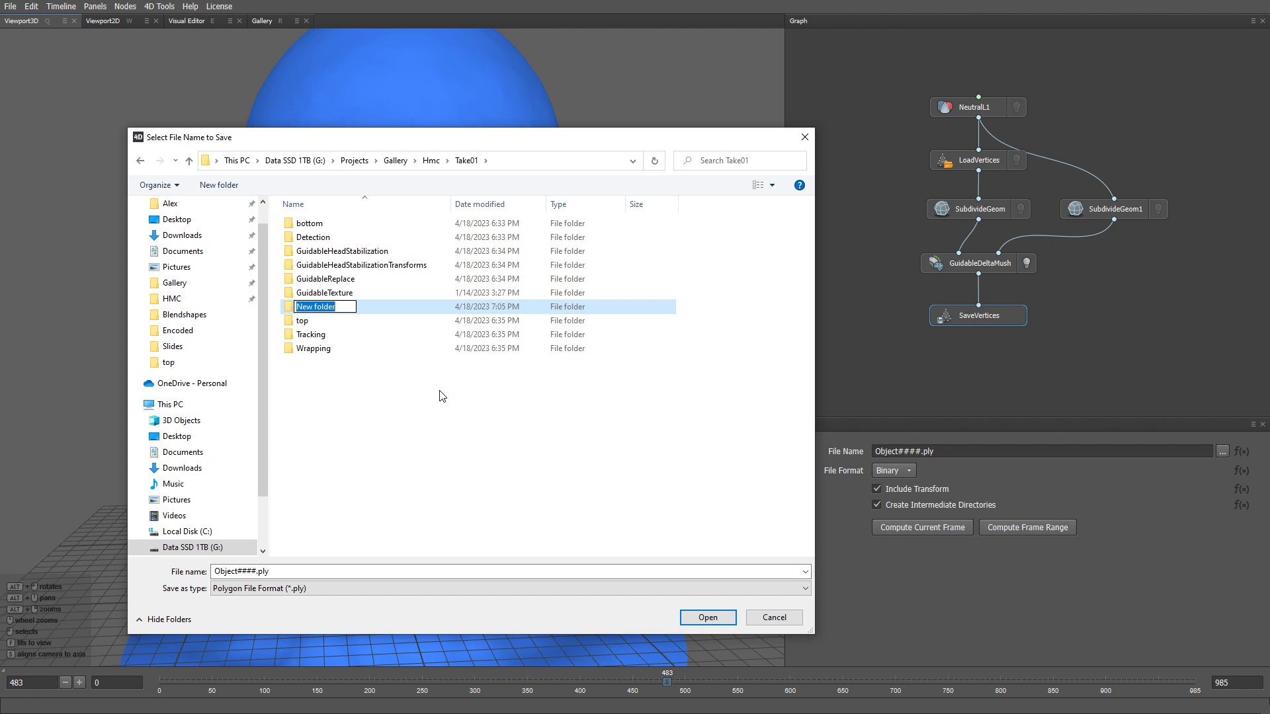
text(GuidableDeltaMush)
key(Return)
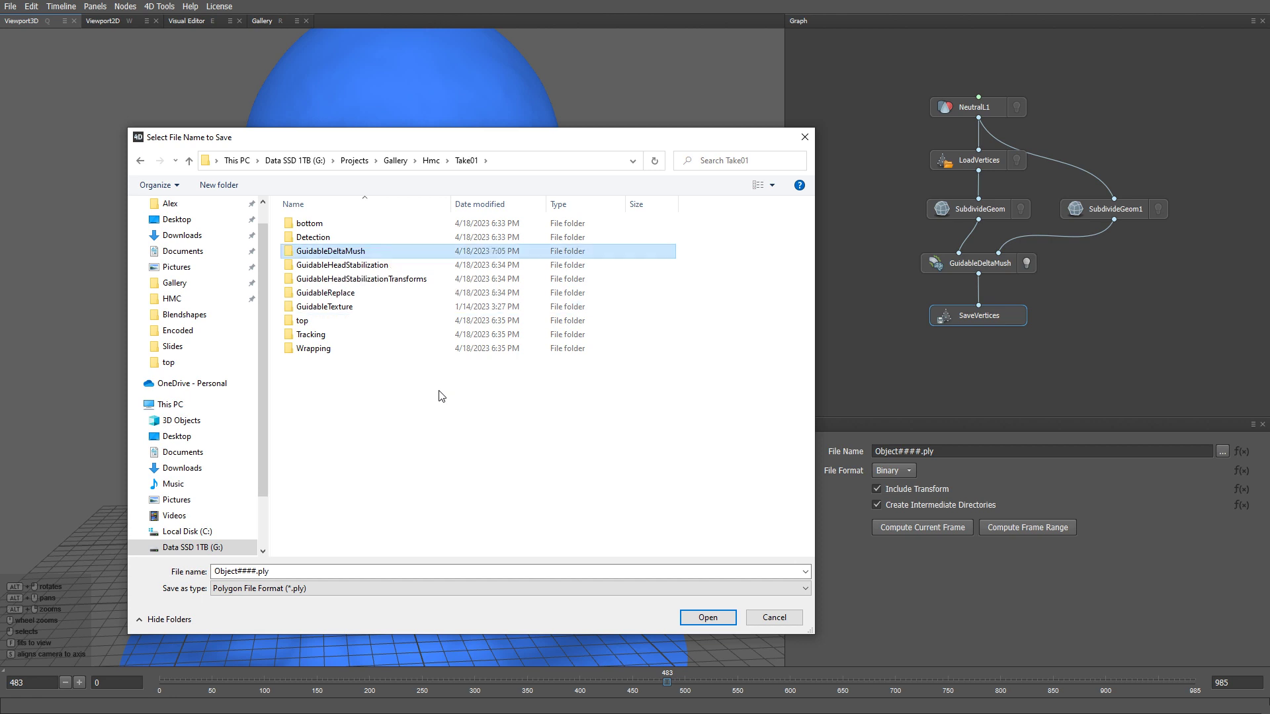
key(Return)
Step: Rename the output file to Frame####.ply and save it there
click(238, 571)
double_click(248, 571)
key(Home)
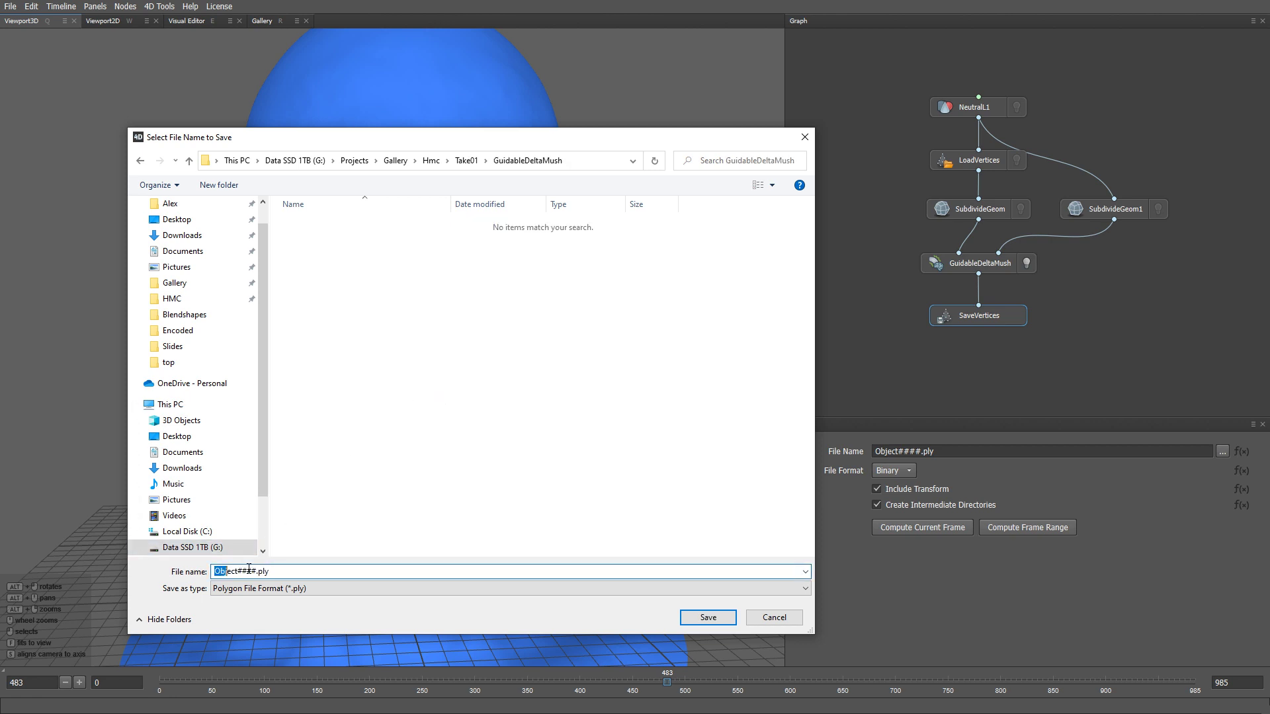
key(shift+Right)
text(Frame)
click(706, 617)
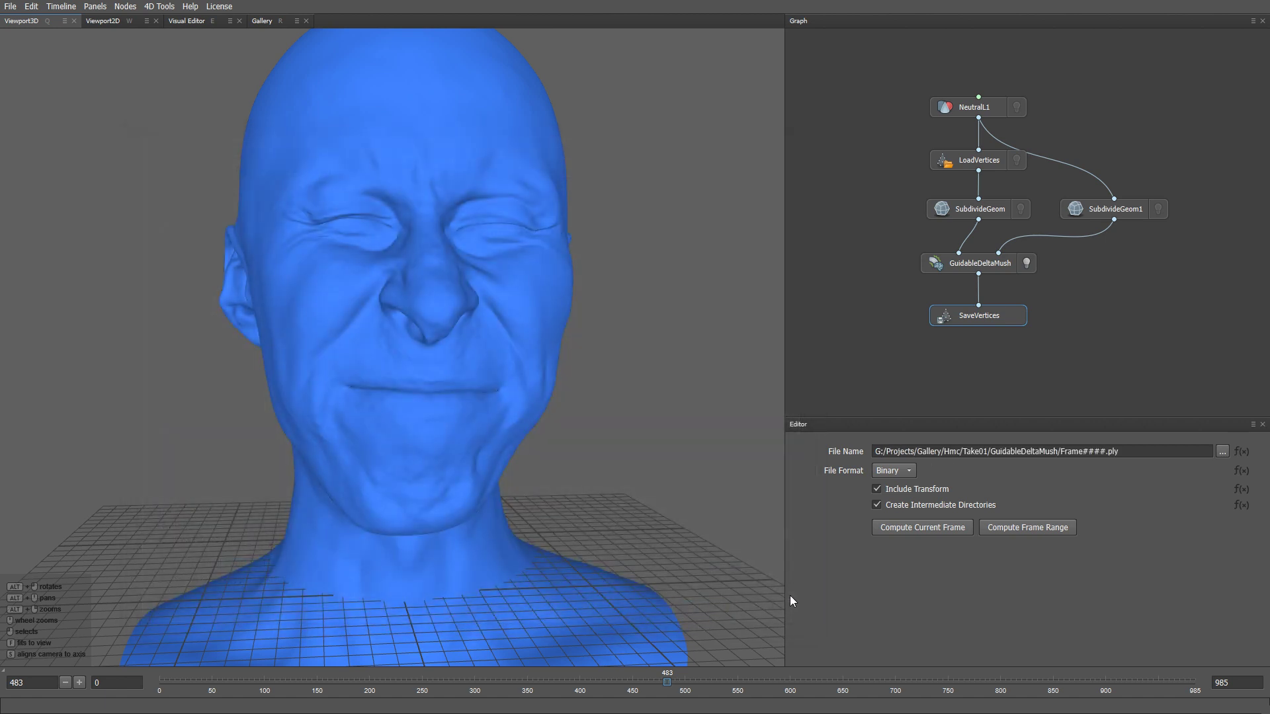
Step: Open the SaveVertices Frame range dialog, covering frames 0 to 985 with process count 1
click(1016, 529)
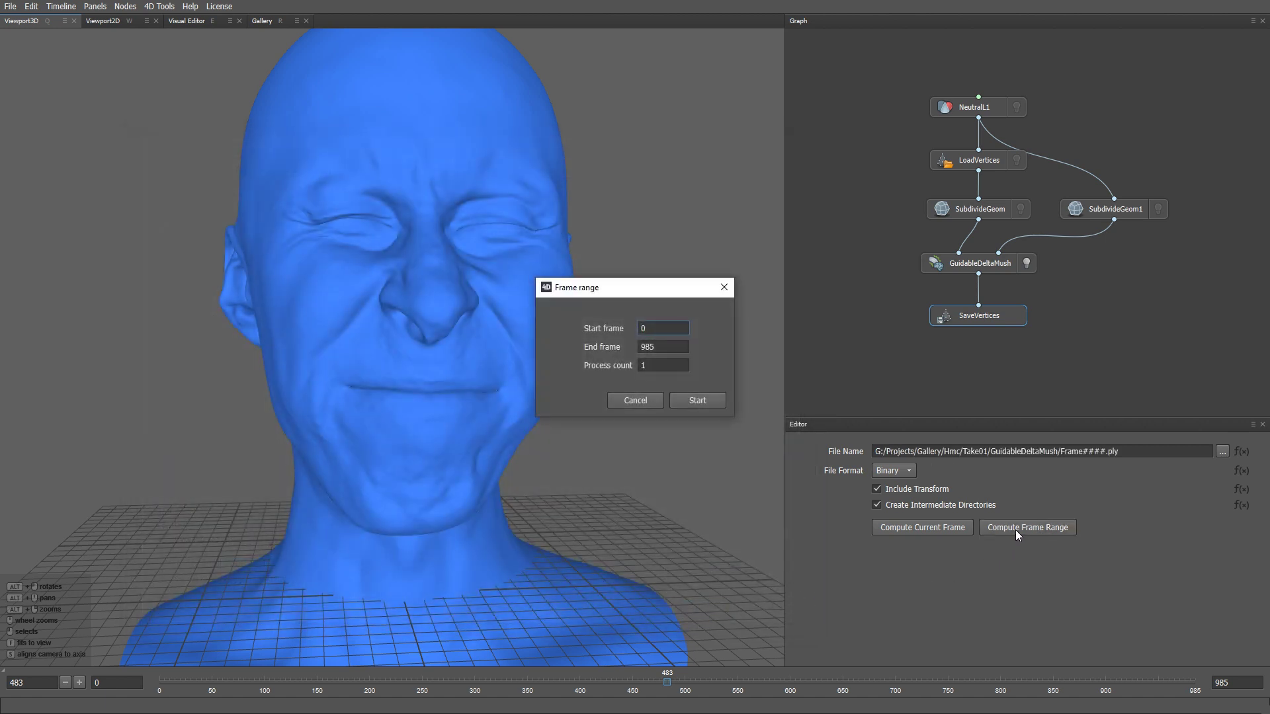